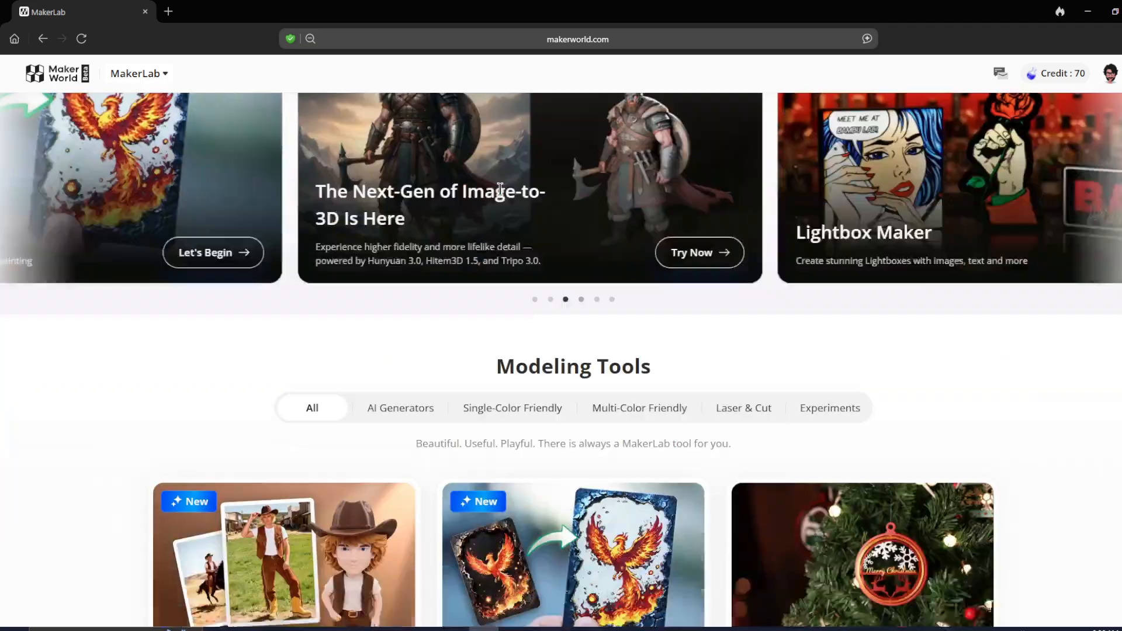
Start a new project in the Christmas Ornament Maker with a round cutout base plate
scroll(818, 292, up, 3)
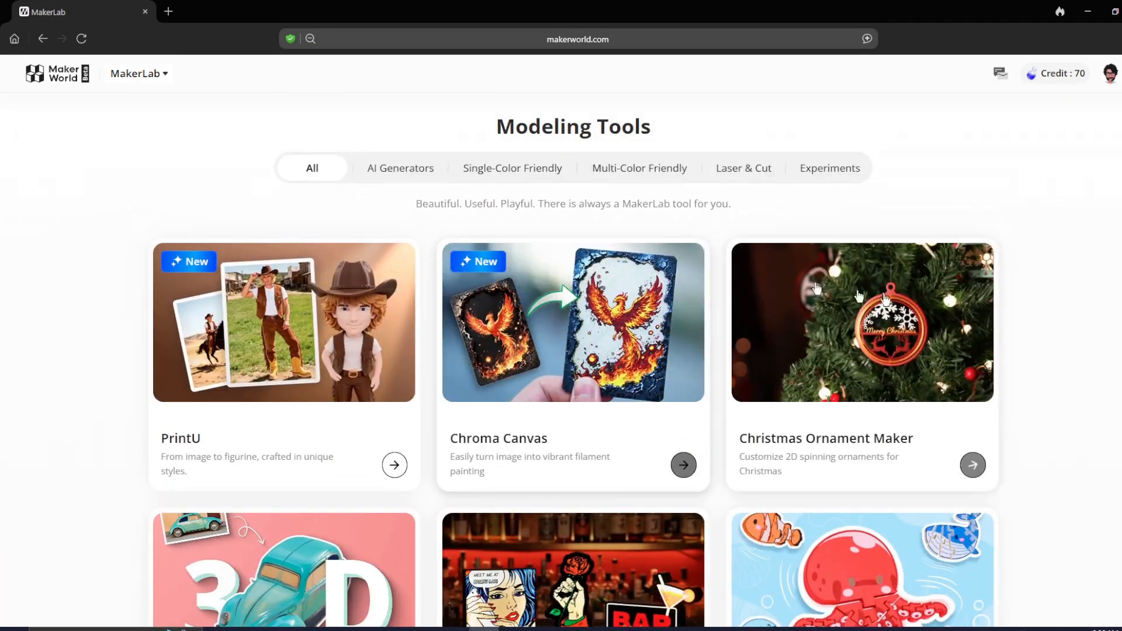
click(898, 303)
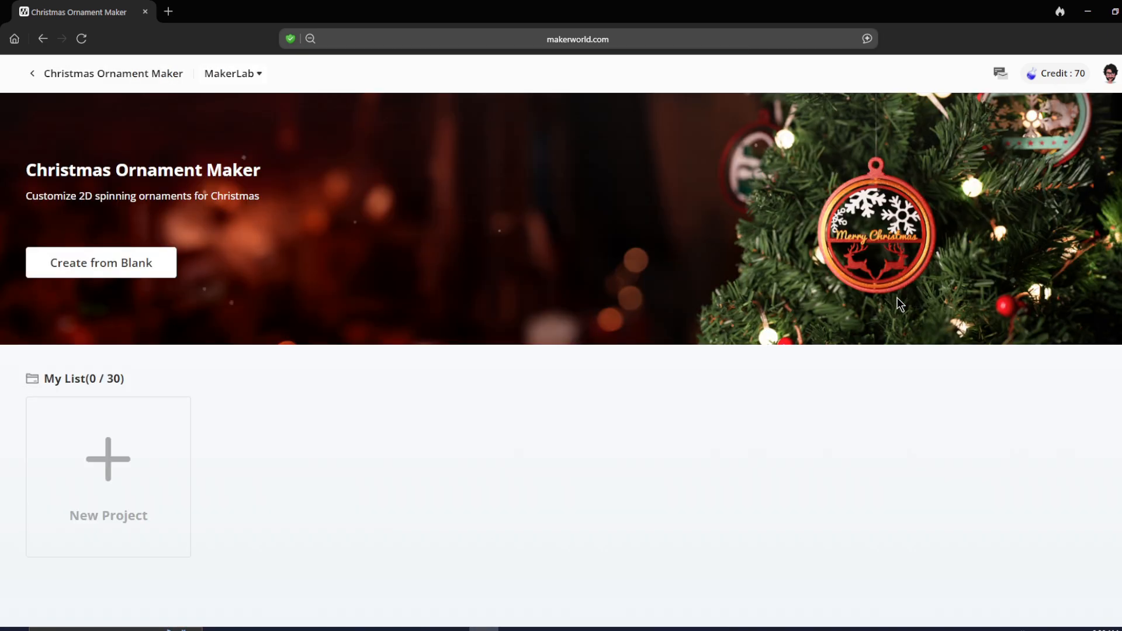
click(106, 460)
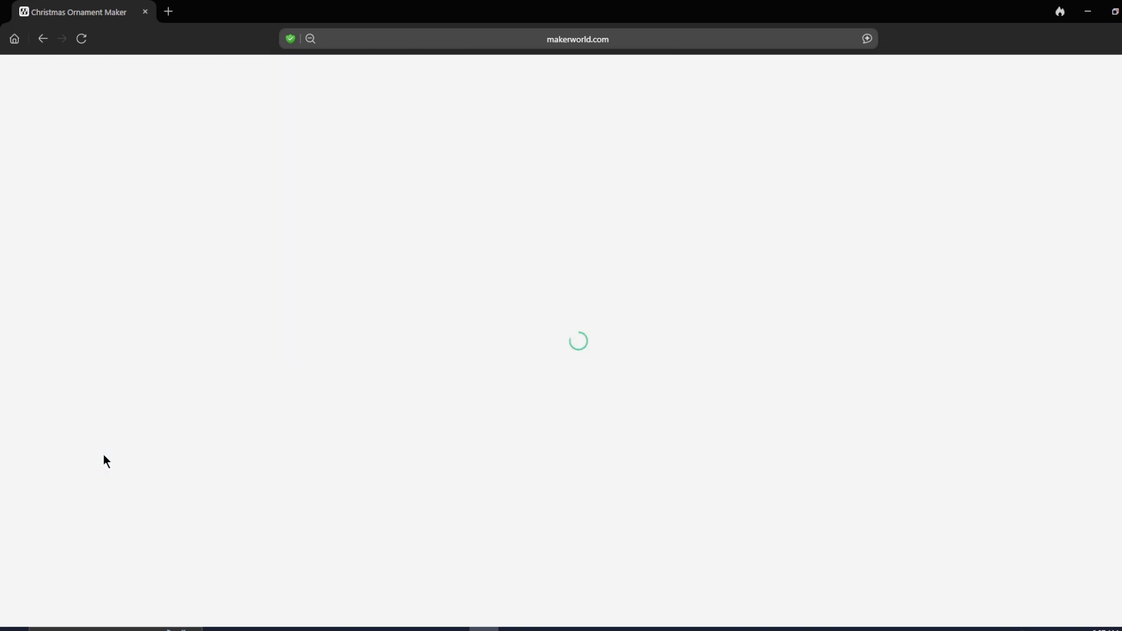
click(432, 388)
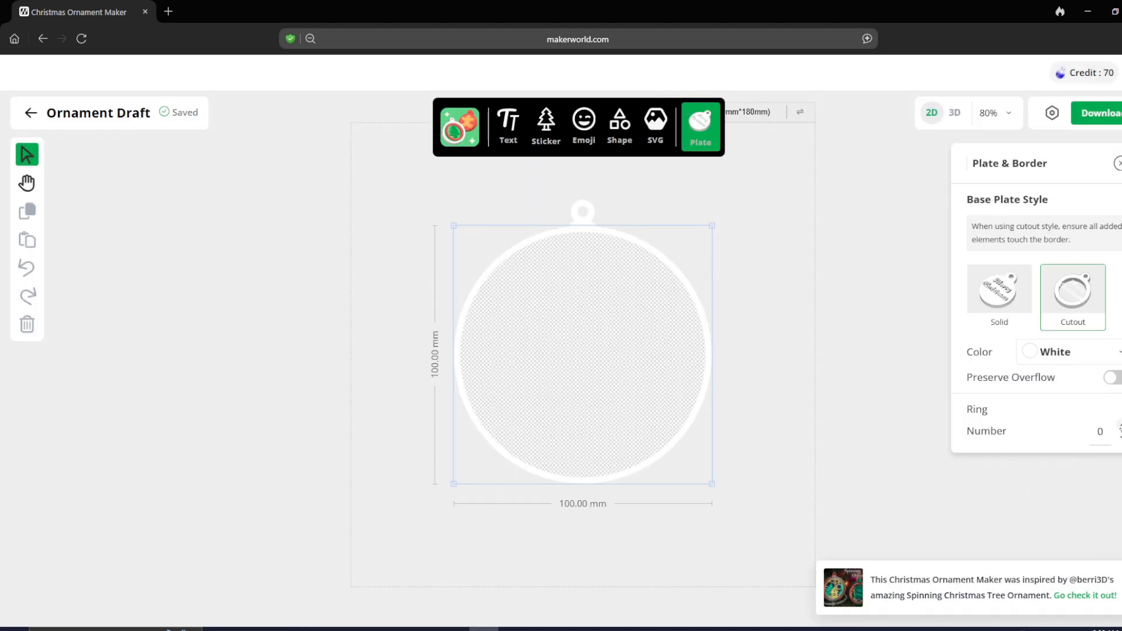
Try a ring number of 1 around the base plate and set it back to 0
click(1119, 427)
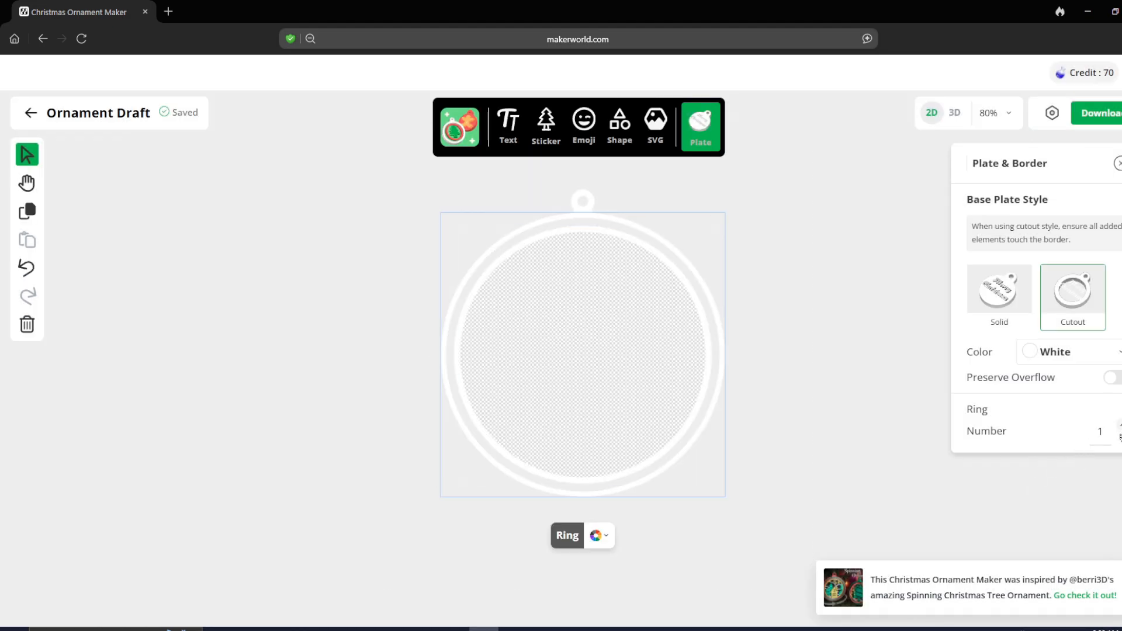
click(1119, 440)
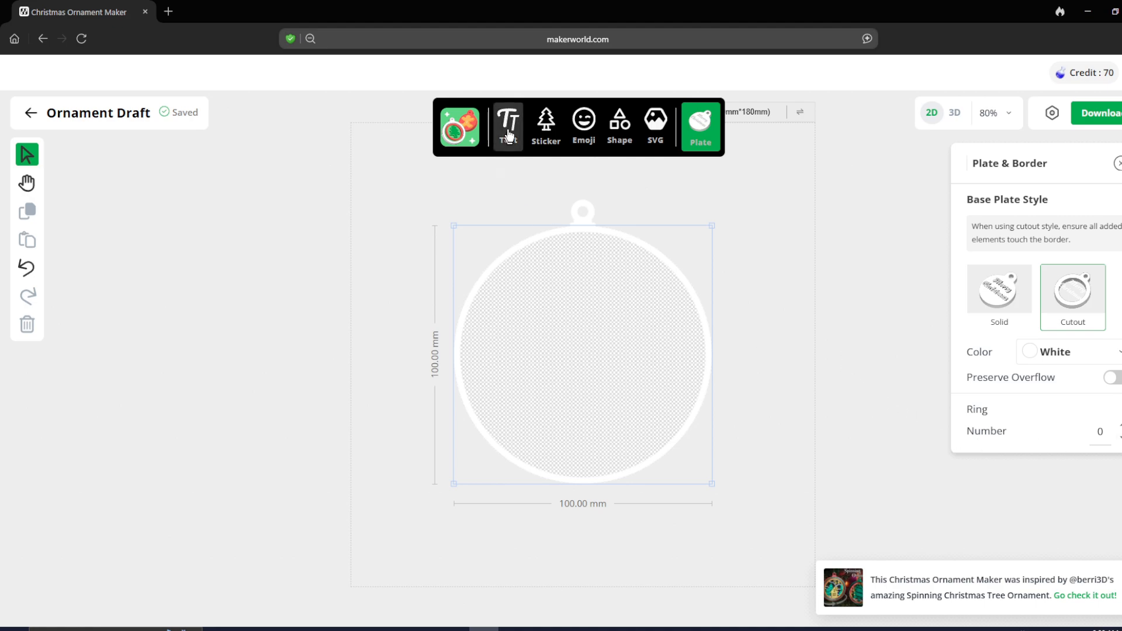
Look through the available Christmas stickers, including the tree, house, Santa and snowman designs
click(544, 136)
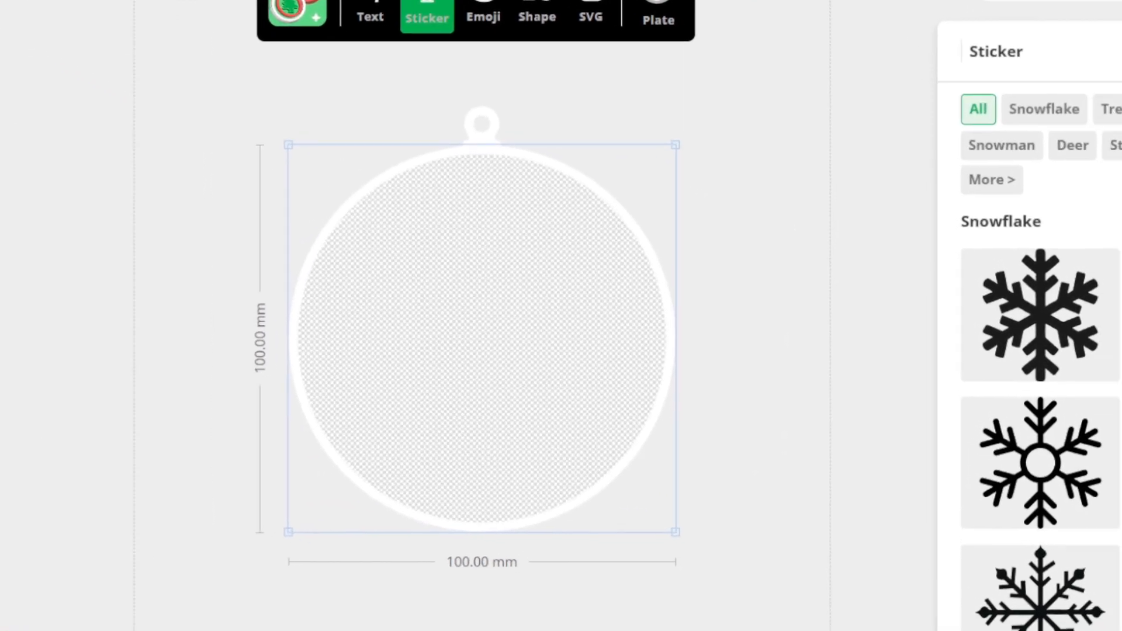
scroll(985, 122, down, 10)
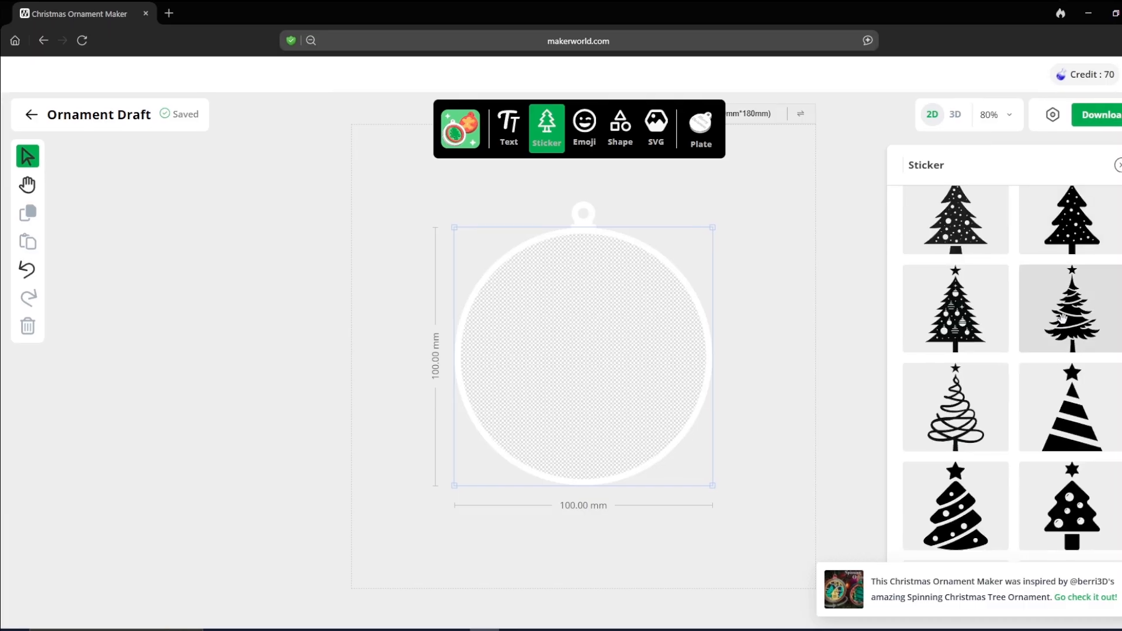
scroll(1063, 319, down, 2)
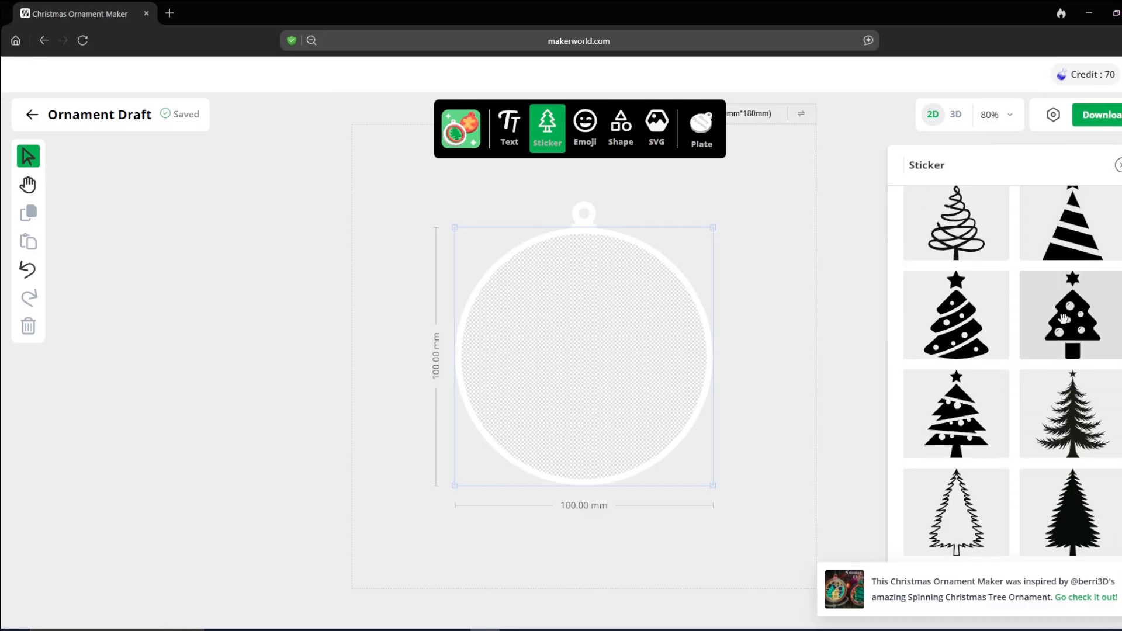
scroll(1063, 318, up, 10)
click(1046, 204)
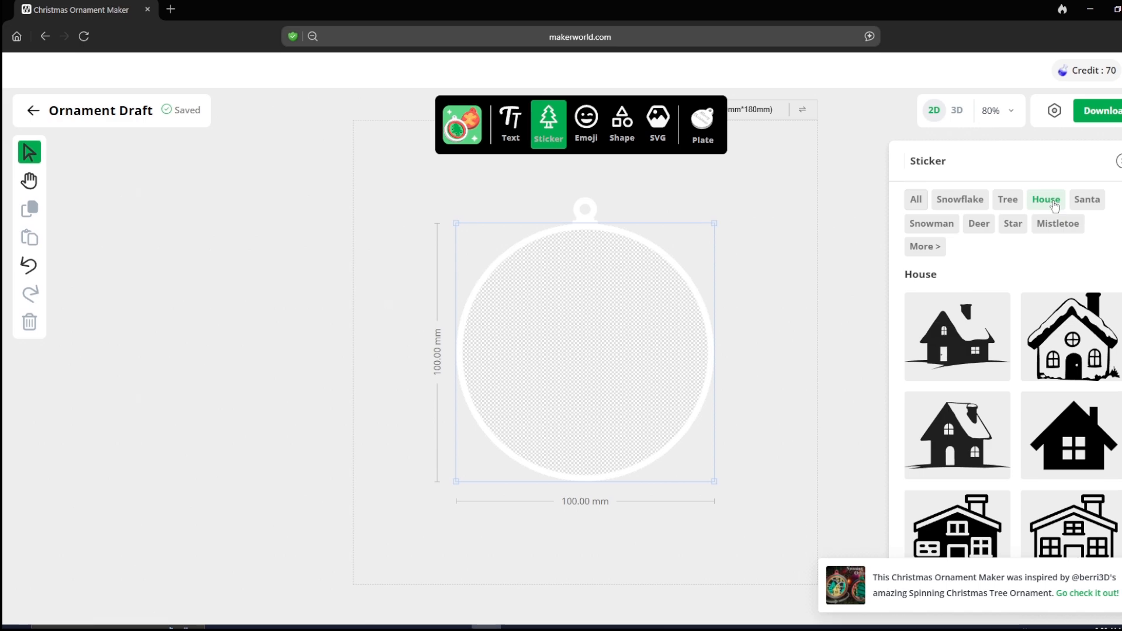
click(1089, 206)
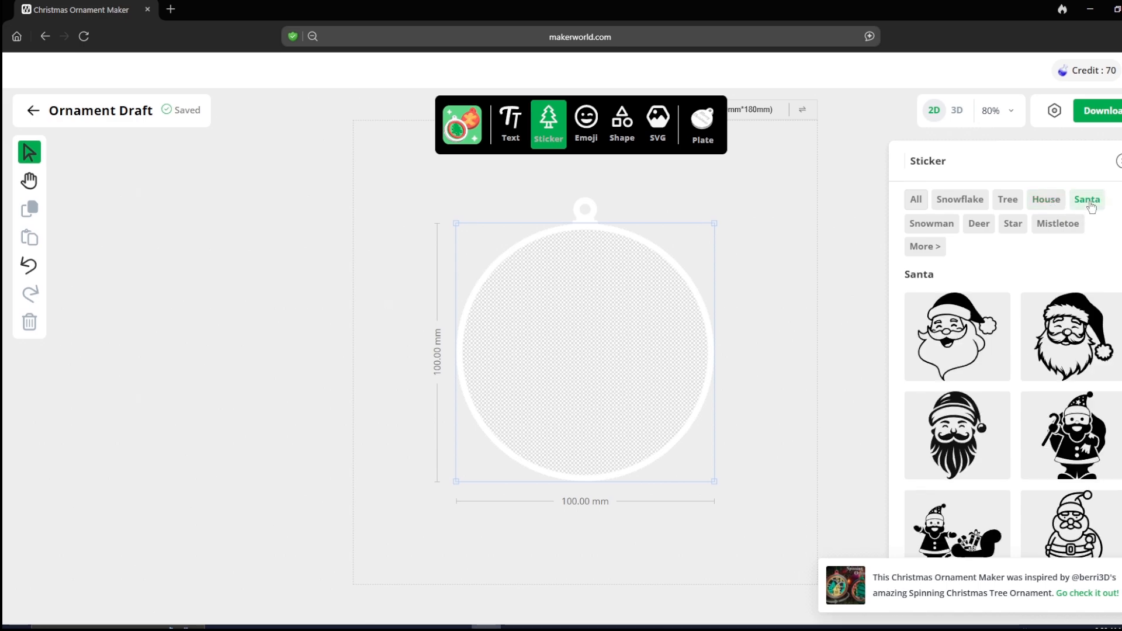
scroll(1090, 260, down, 4)
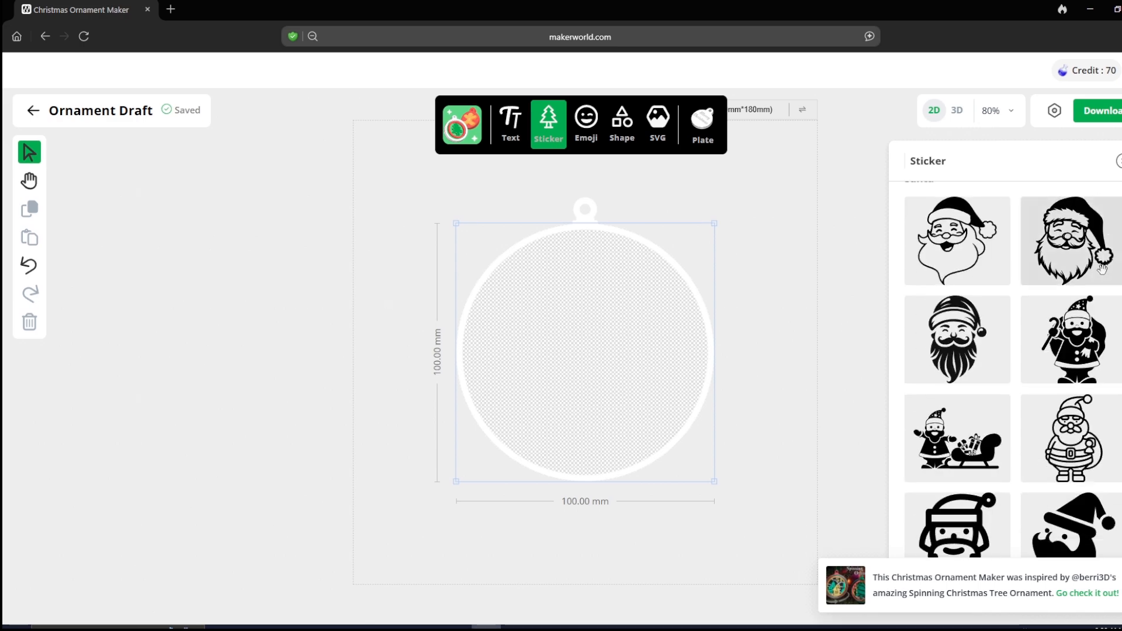
scroll(1101, 268, down, 10)
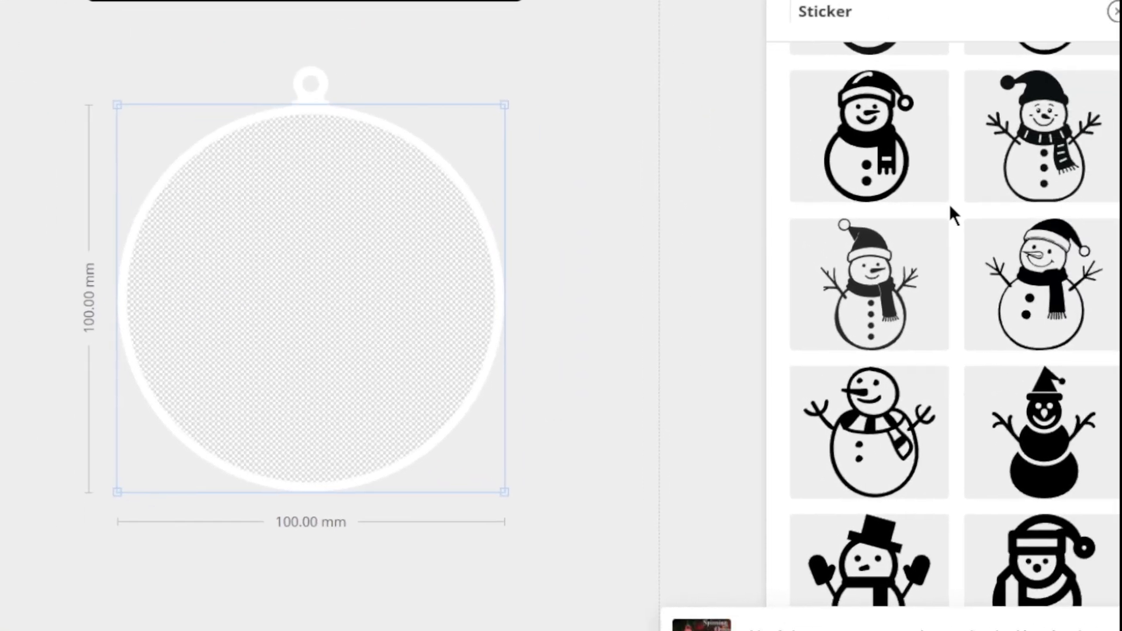
scroll(930, 255, down, 2)
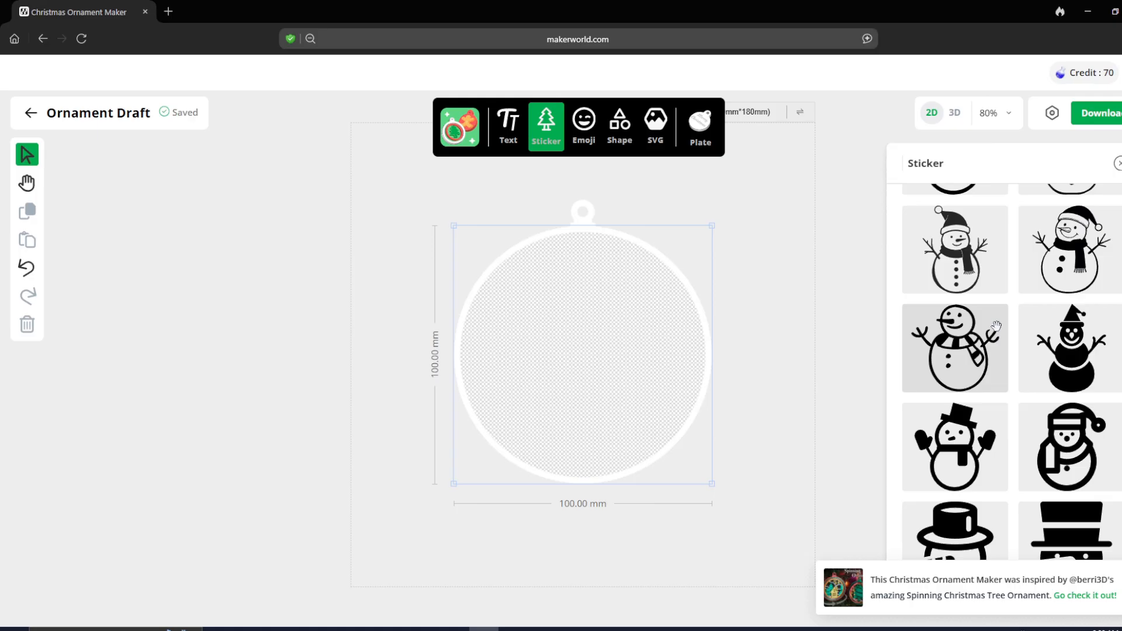
scroll(996, 326, down, 1)
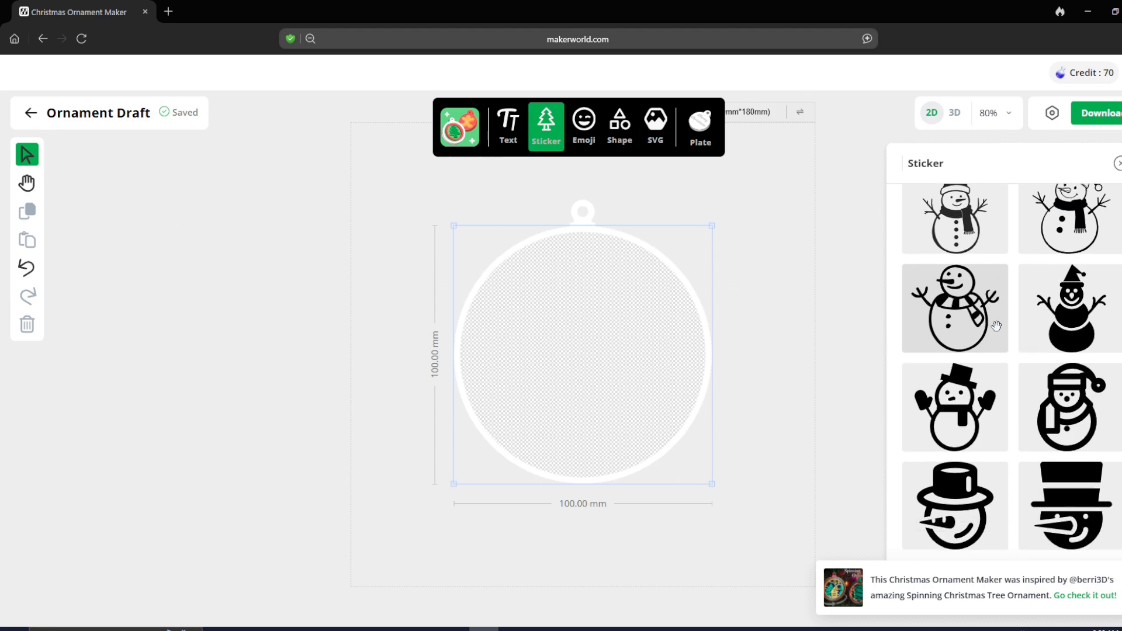
Add the snowman sticker with Santa hat and scarf, enlarge it and place it on the right side of the ornament
scroll(1040, 409, up, 4)
click(1074, 455)
scroll(627, 376, up, 3)
drag(626, 413, 718, 498)
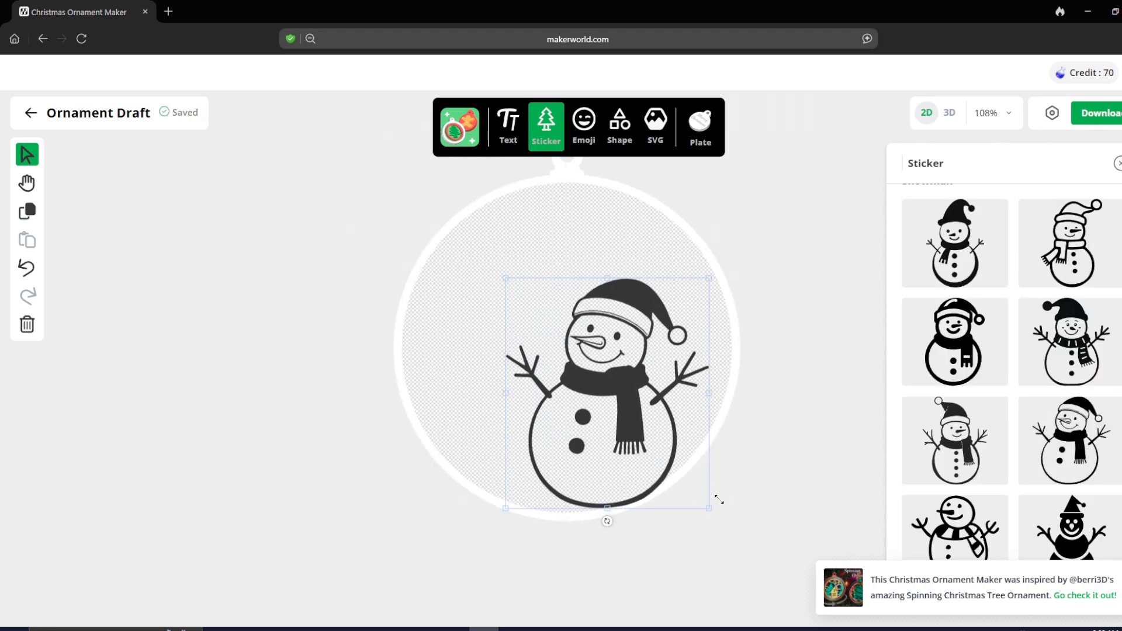
drag(621, 395, 667, 351)
Add the Christmas tree sticker with star and baubles, enlarge it and fit it on the left side of the ornament
scroll(1108, 333, down, 5)
click(1103, 357)
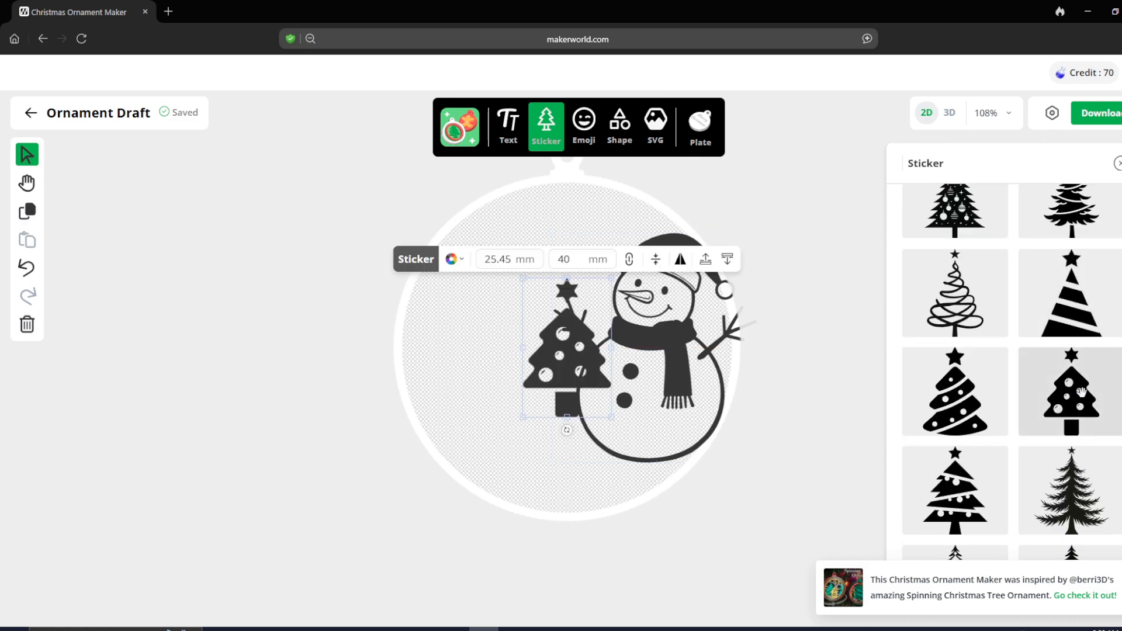
drag(553, 363, 326, 468)
drag(459, 407, 488, 371)
drag(385, 221, 384, 214)
click(290, 299)
mouse_move(463, 365)
mouse_down()
mouse_move(481, 381)
mouse_move(466, 364)
mouse_up()
click(260, 388)
Add a "Merry Christmas" text in a thick rounded style and shorten its wording to "Merry"
click(508, 125)
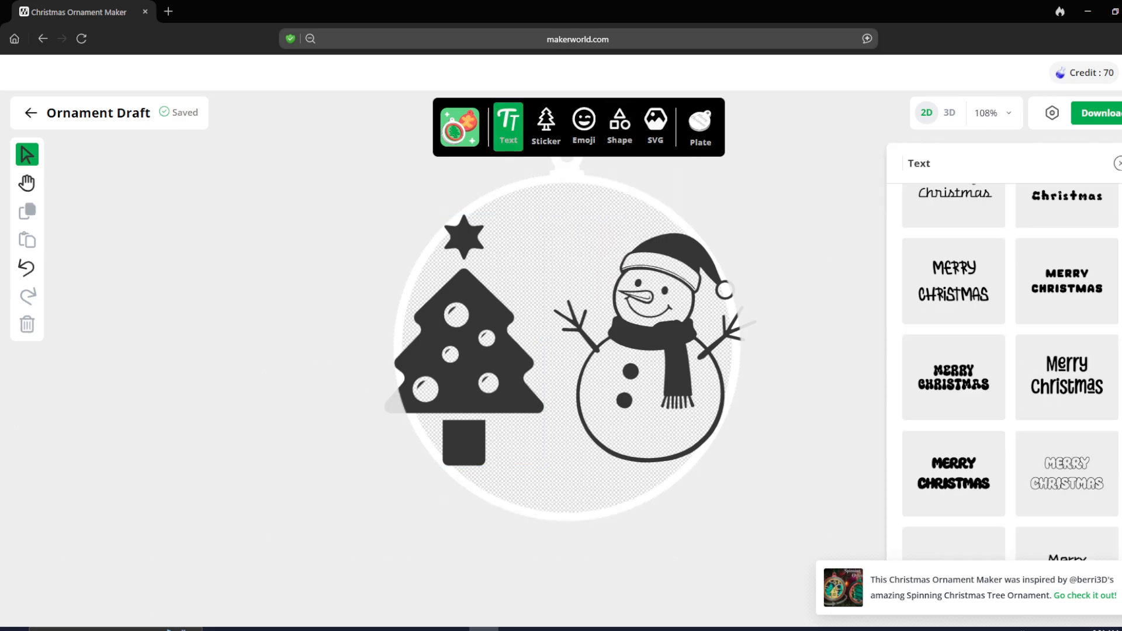
scroll(954, 386, down, 2)
click(952, 401)
drag(571, 352, 559, 245)
double_click(559, 245)
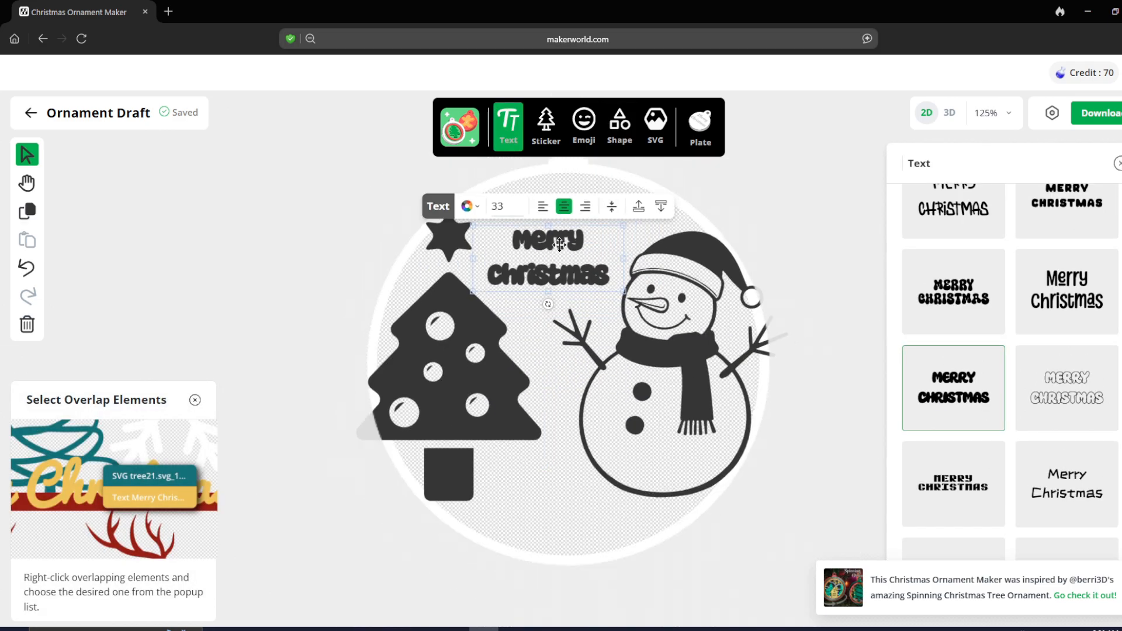
double_click(541, 271)
key(BackSpace)
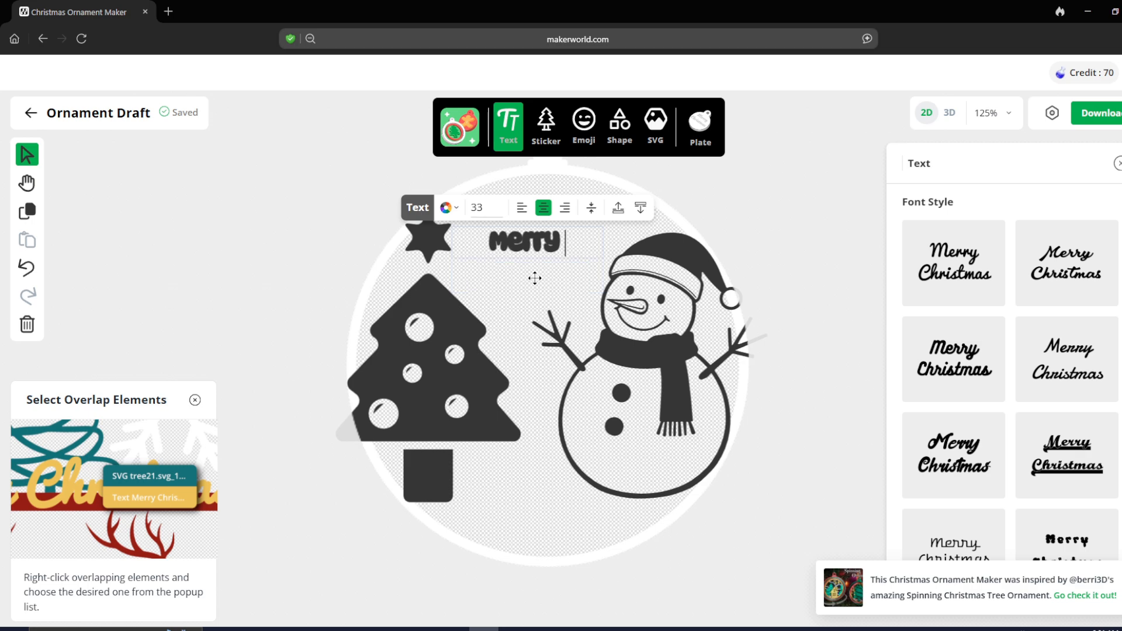
click(535, 278)
click(562, 276)
Enlarge the "Merry" text to size 102 and place it across the top of the ornament
drag(570, 244, 560, 528)
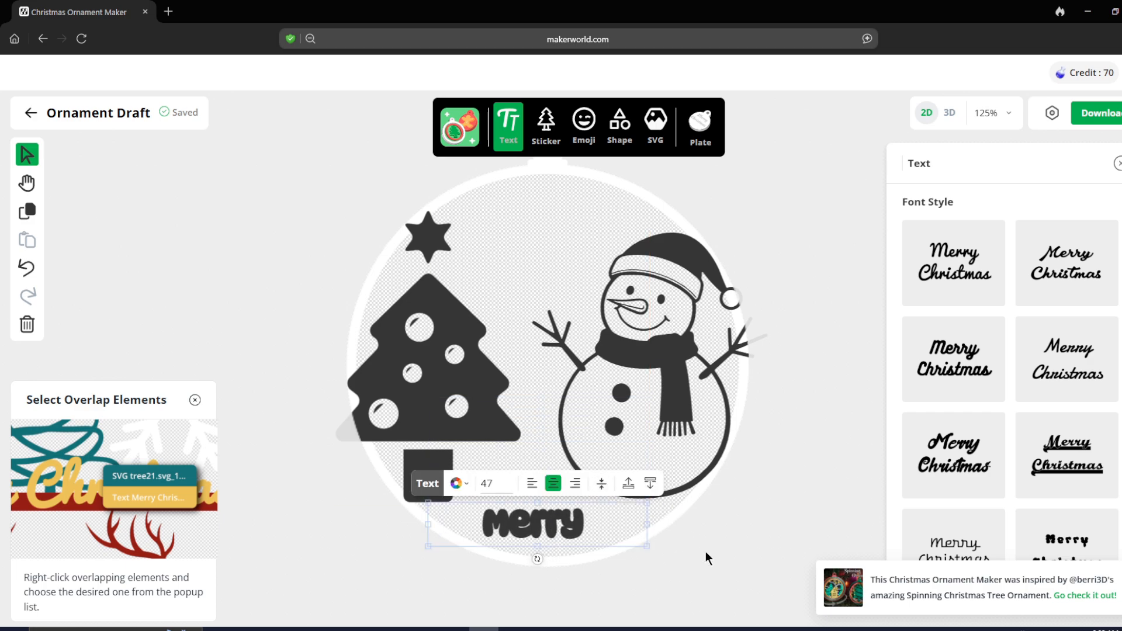
scroll(1014, 417, down, 5)
scroll(1014, 422, down, 5)
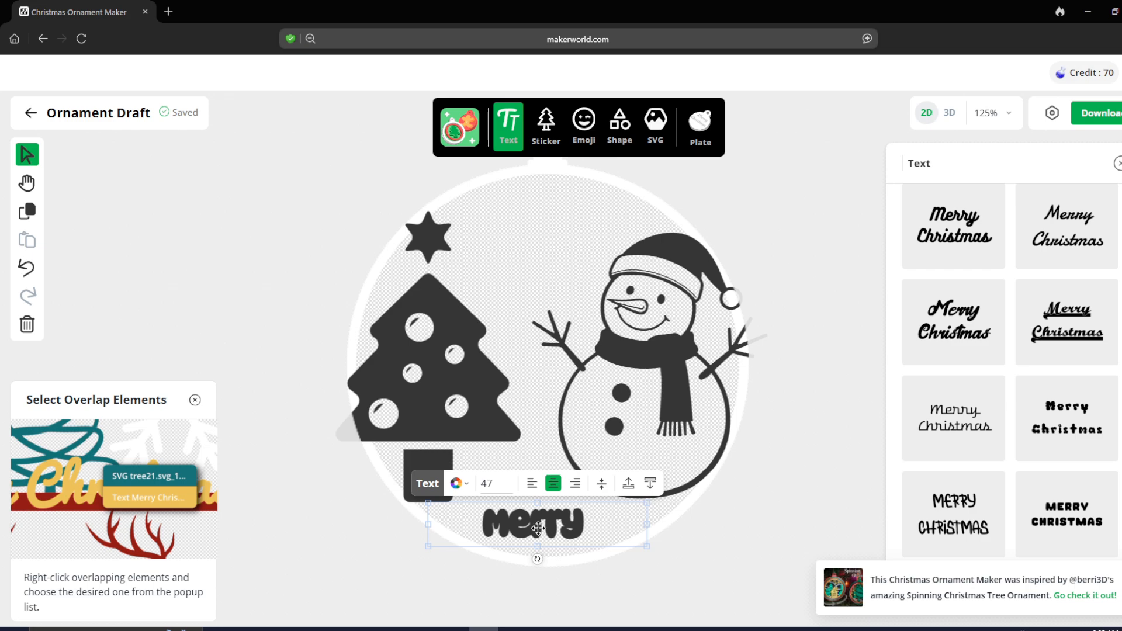
click(509, 540)
click(497, 525)
drag(422, 547, 297, 575)
drag(520, 540, 596, 214)
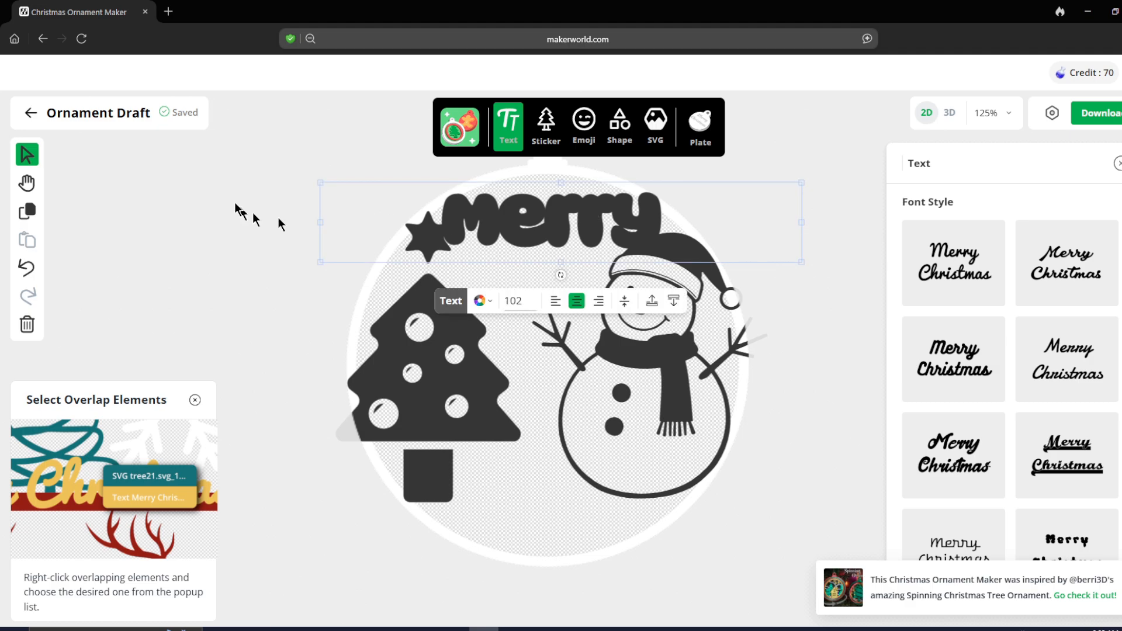
Paste a copy of the "Merry" text near the ornament's bottom and change its wording to "Christmas"
scroll(590, 281, up, 5)
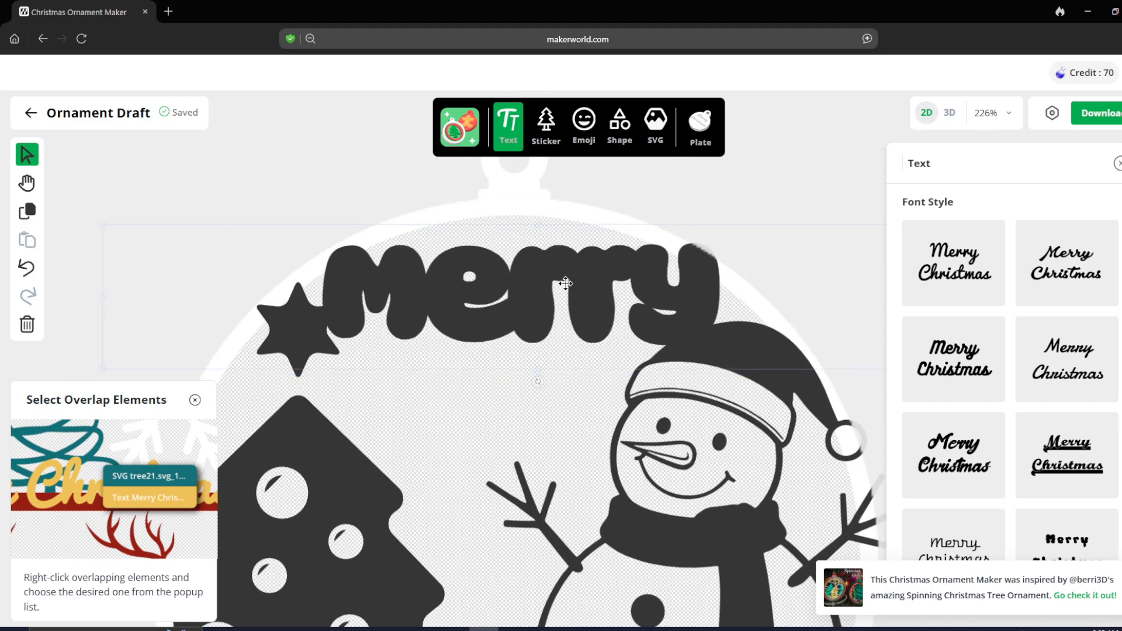
scroll(565, 287, down, 5)
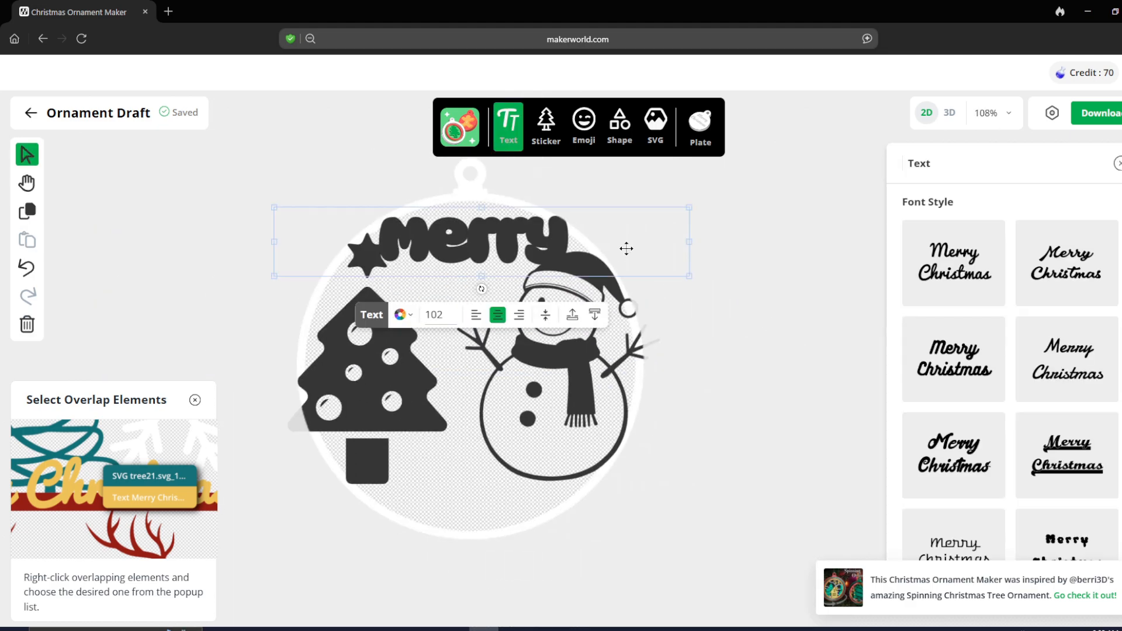
key(ctrl+v)
drag(733, 238, 503, 499)
double_click(479, 500)
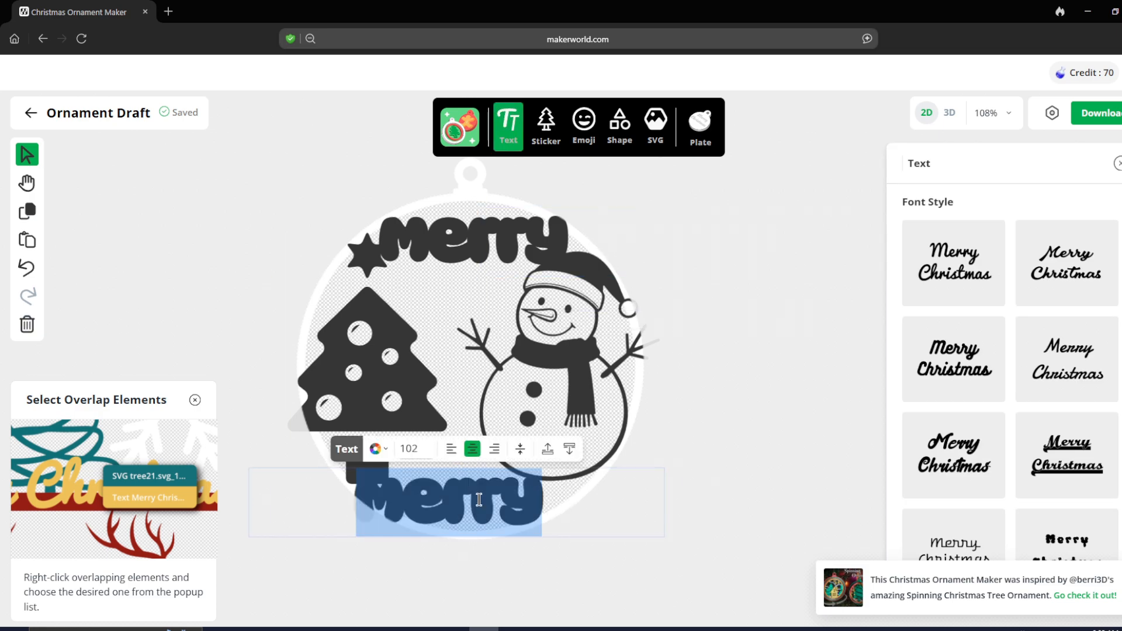
text(Christmas)
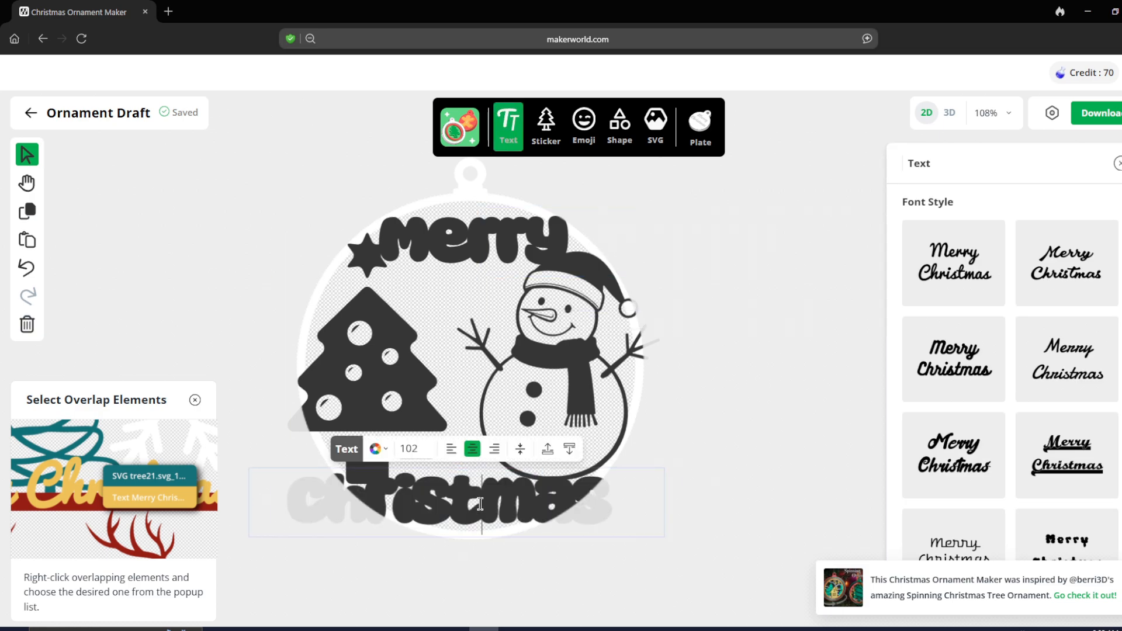
Reduce the "Christmas" text to size 63 and position it inside the ornament's lower edge
click(638, 528)
click(646, 549)
drag(663, 537, 504, 509)
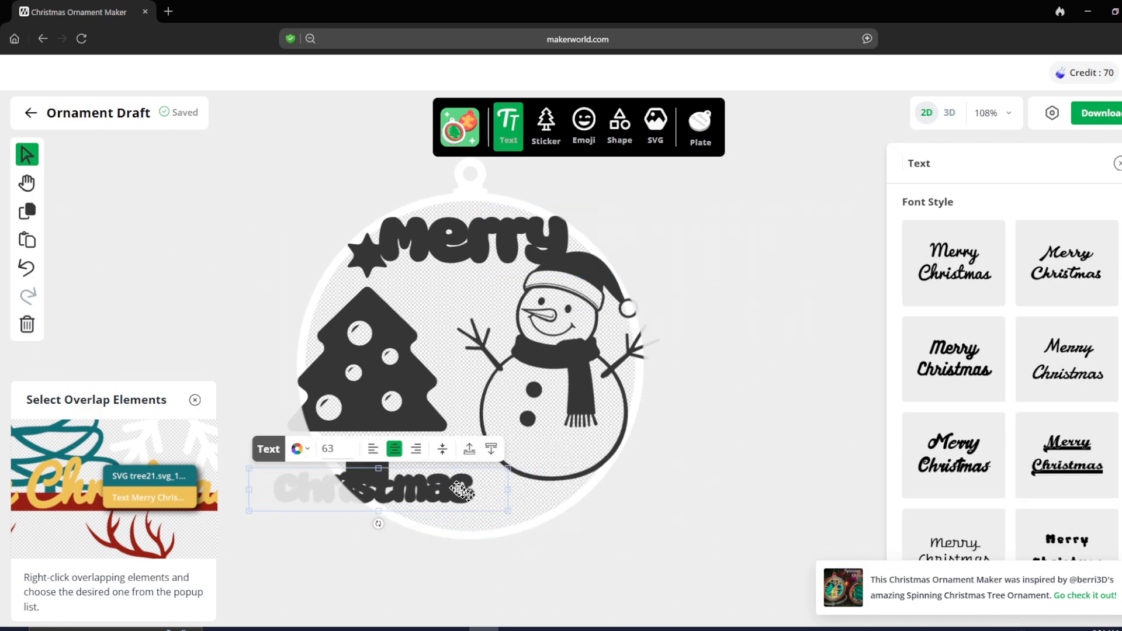
drag(409, 486, 486, 301)
scroll(468, 279, up, 7)
drag(526, 455, 535, 418)
scroll(536, 417, down, 4)
middle_drag(547, 471, 503, 349)
click(503, 335)
drag(498, 311, 526, 587)
middle_drag(553, 551, 556, 430)
Change the wording of the "Christmas" text to "X-tmas"
scroll(556, 431, up, 5)
click(553, 453)
click(498, 478)
key(BackSpace)
key(BackSpace)
key(BackSpace)
key(BackSpace)
key(BackSpace)
text(X)
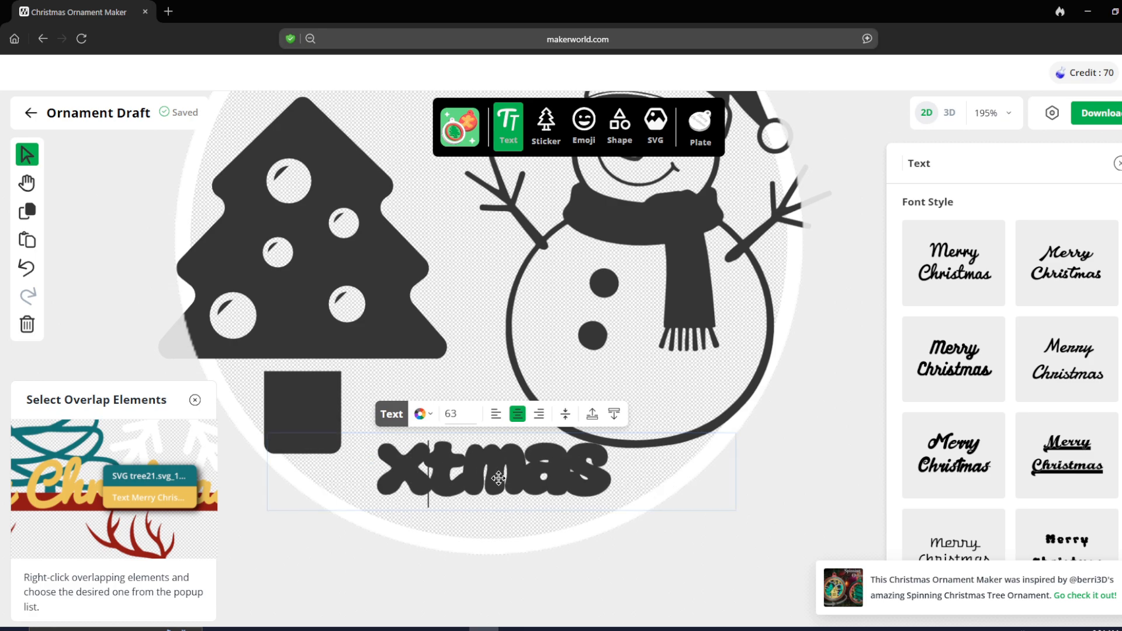
text(-)
click(393, 601)
Stretch the "X-tmas" text taller and wider and place it between the tree trunk and the snowman
drag(502, 474, 483, 489)
drag(510, 447, 499, 399)
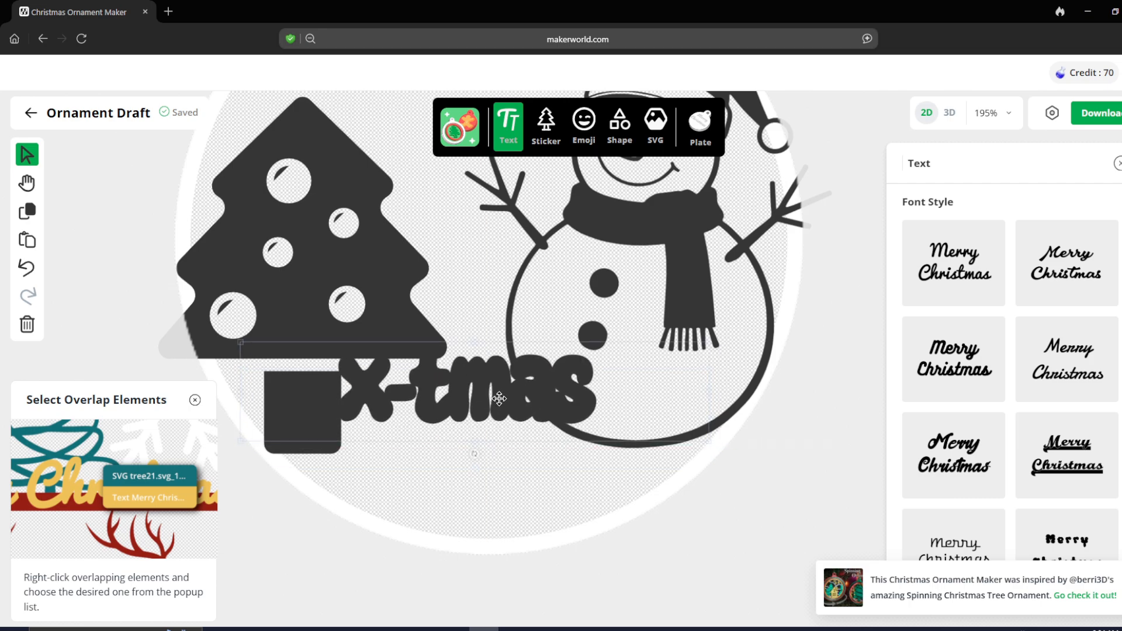
click(731, 545)
scroll(731, 546, down, 3)
scroll(818, 529, up, 2)
click(510, 439)
drag(684, 417, 725, 417)
drag(501, 460, 500, 473)
drag(488, 429, 468, 429)
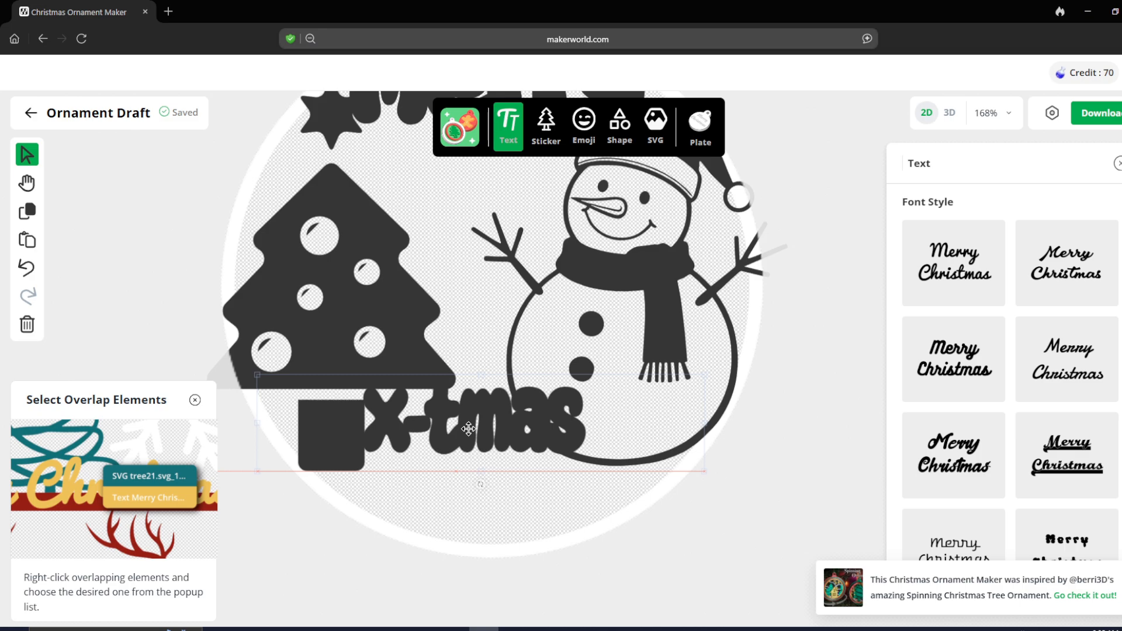
click(716, 457)
Paste another copy of the "Merry" text, replace it with the recipient's first name in capitals and apply a thin, wide font style
scroll(716, 456, down, 5)
key(ctrl+v)
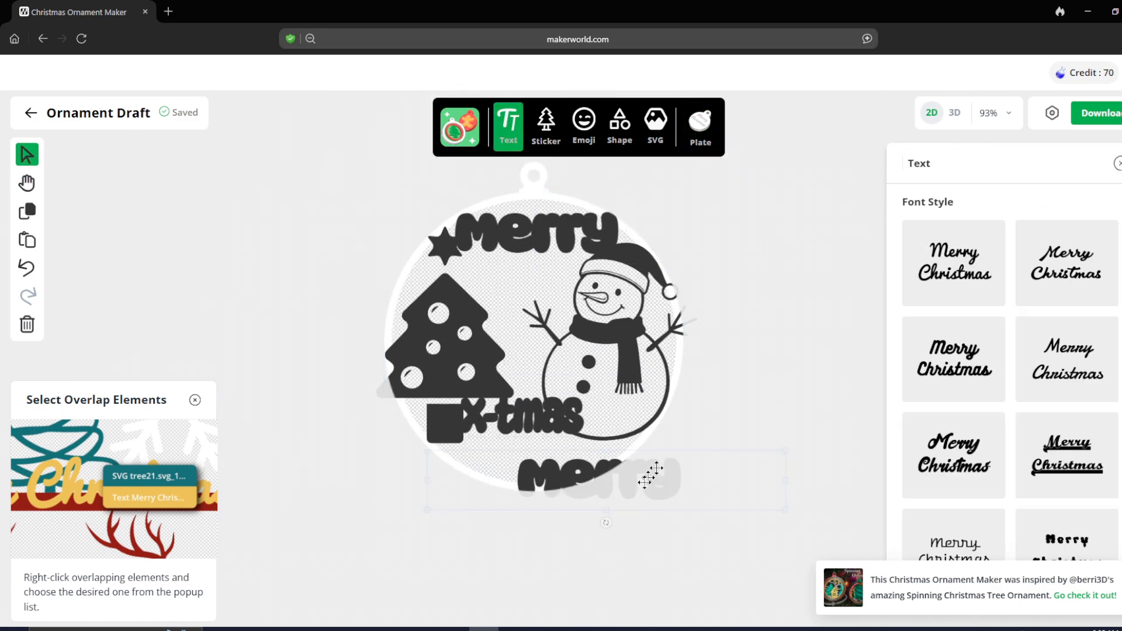
double_click(649, 476)
key(ctrl+a)
key(Caps_Lock)
text(ISAIAS)
scroll(944, 256, down, 2)
click(944, 256)
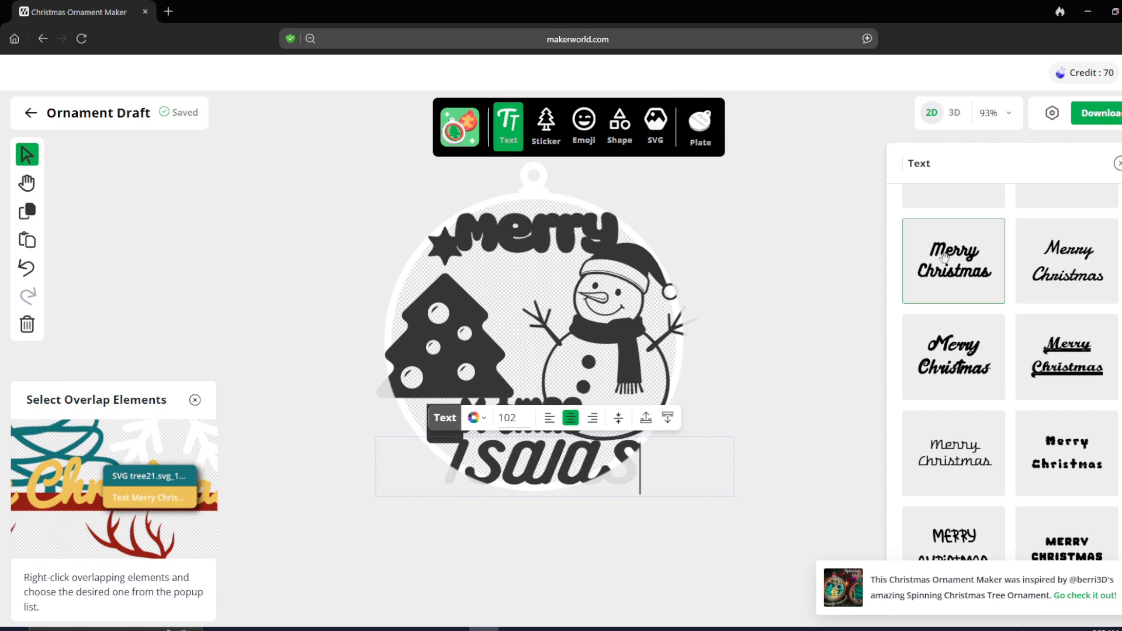
click(1063, 267)
Add a rocket icon and move the Christmas tree off the ornament to make room for it
click(972, 492)
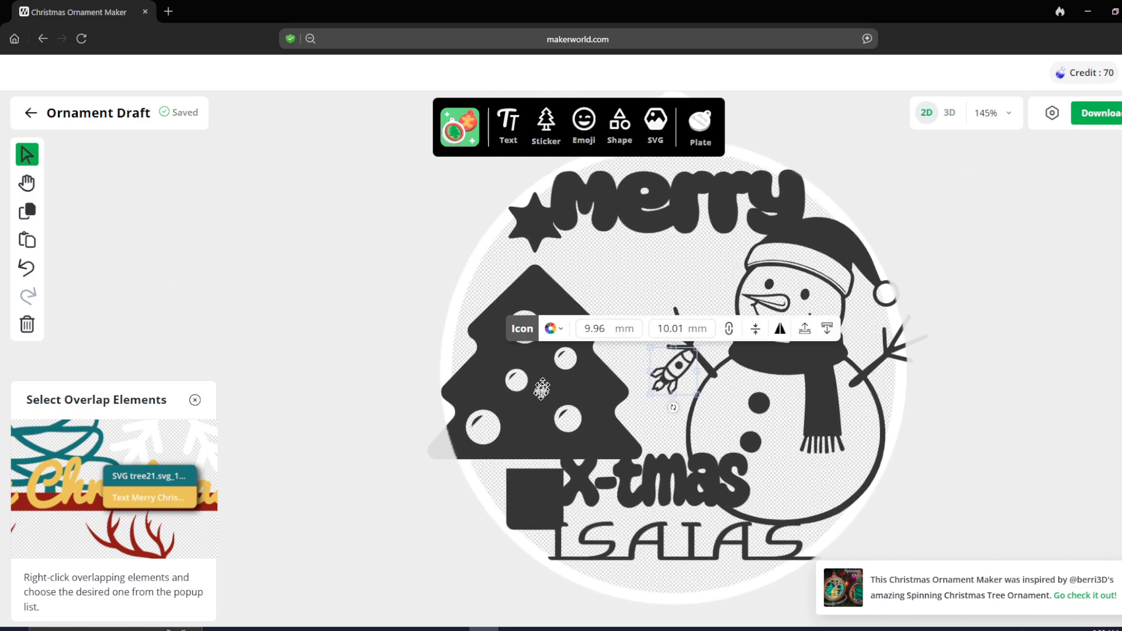
scroll(539, 391, down, 2)
drag(538, 396, 307, 319)
Enlarge the rocket icon and place it upright on the ornament's left side, touching the border and the neighbouring texts
drag(651, 378, 388, 531)
drag(458, 551, 552, 541)
drag(494, 420, 559, 354)
drag(526, 245, 534, 206)
drag(528, 305, 537, 320)
click(415, 204)
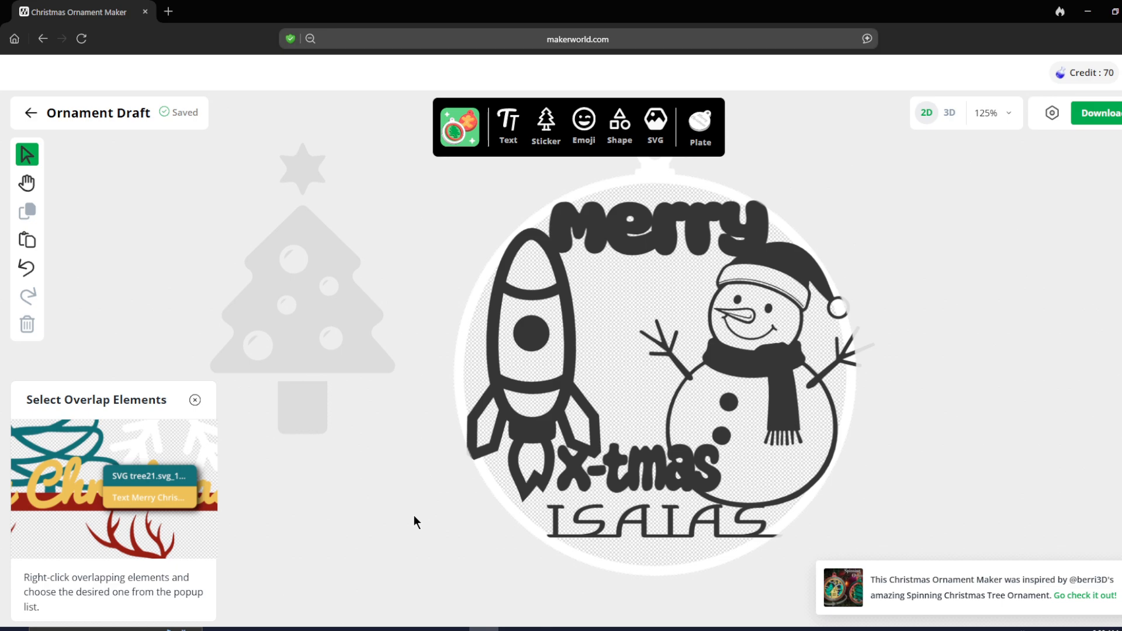
Add a filled rounded square, set it to 3 × 3 mm and unlock its aspect ratio
click(621, 138)
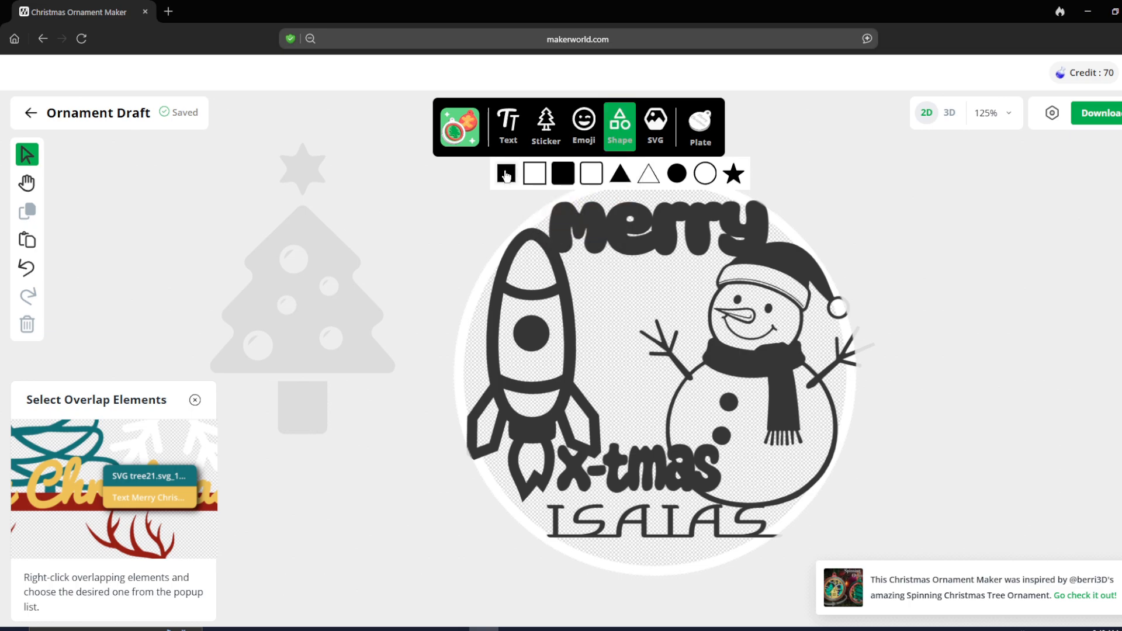
click(564, 173)
drag(669, 398, 592, 349)
scroll(592, 349, up, 3)
scroll(592, 349, up, 5)
drag(743, 450, 757, 280)
click(743, 220)
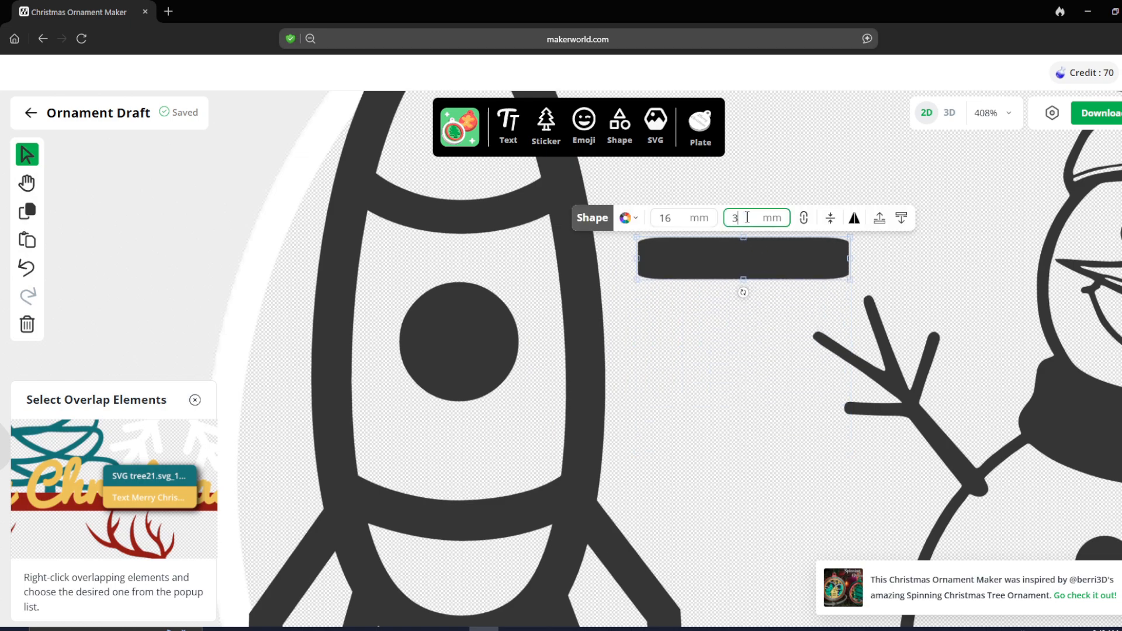
key(Tab)
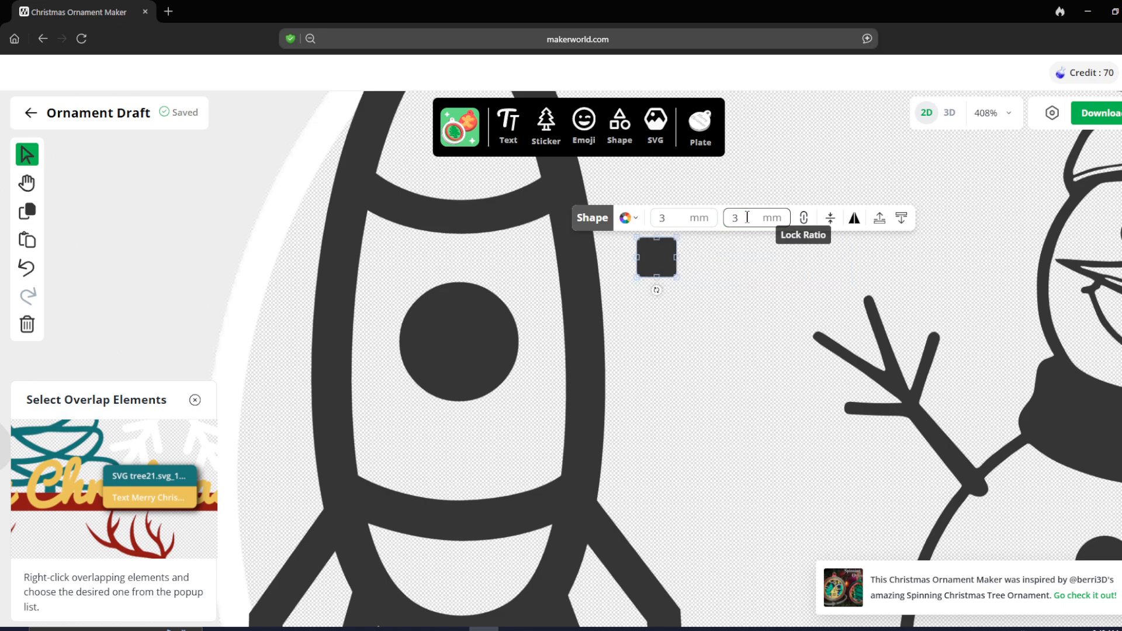
click(804, 219)
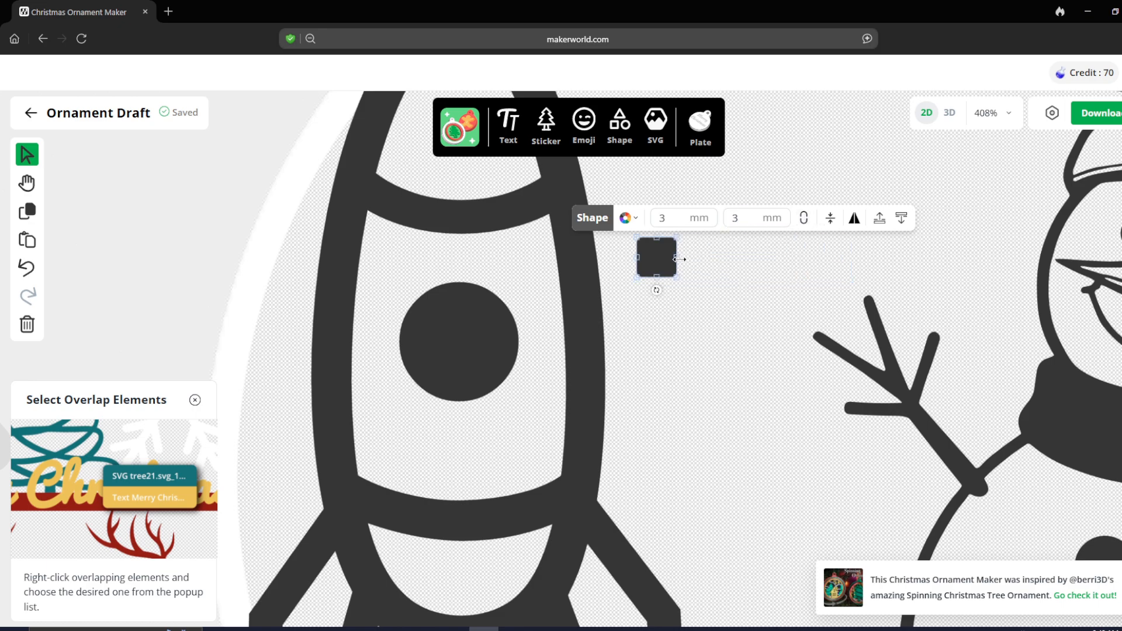
Place the small square over the rocket's round window and stretch it into a 17.62 mm bar joining the window to both hull sides
drag(716, 260, 458, 348)
drag(533, 341, 616, 337)
key(Left)
key(Left)
key(Left)
key(Left)
key(Left)
key(Left)
key(Left)
key(Left)
key(Left)
key(Left)
key(Left)
key(Left)
key(Left)
key(Left)
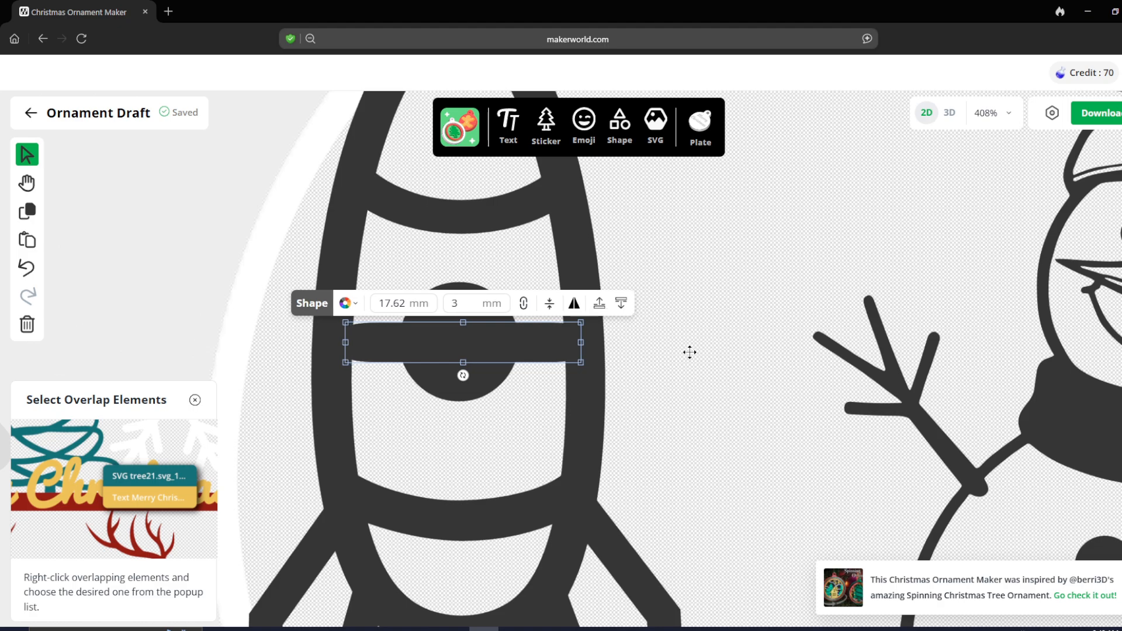
key(Left)
click(674, 298)
scroll(674, 299, down, 8)
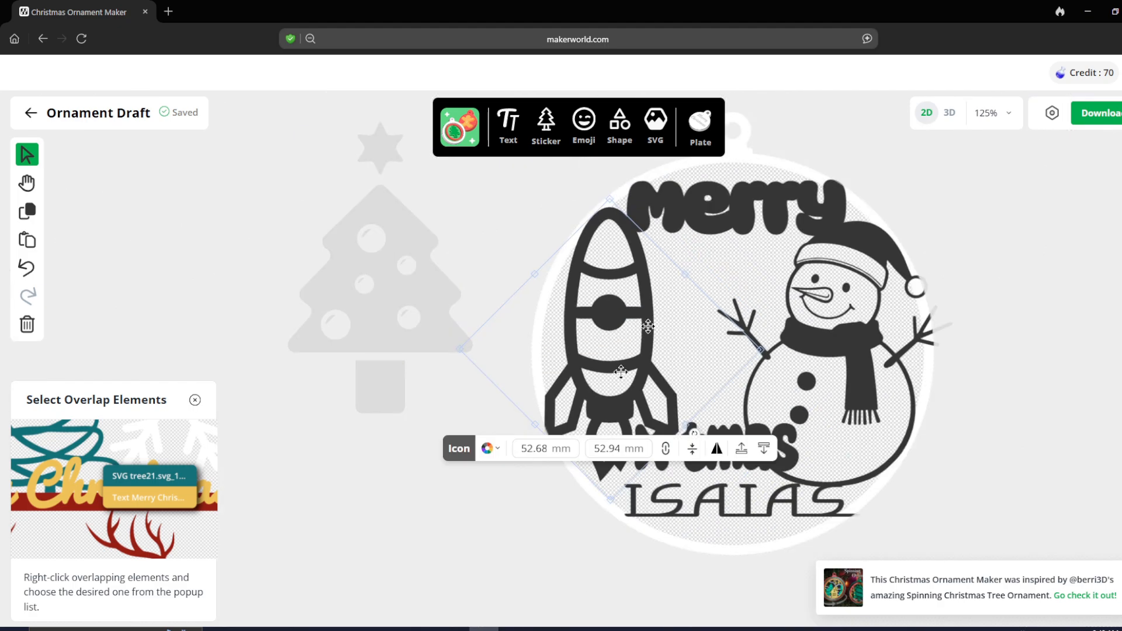
Place a copy of the rocket's bar over the snowman's buttons and rotate it to follow their tilted line
click(331, 541)
scroll(331, 541, down, 1)
middle_drag(374, 528, 299, 504)
scroll(355, 508, up, 1)
scroll(826, 357, up, 3)
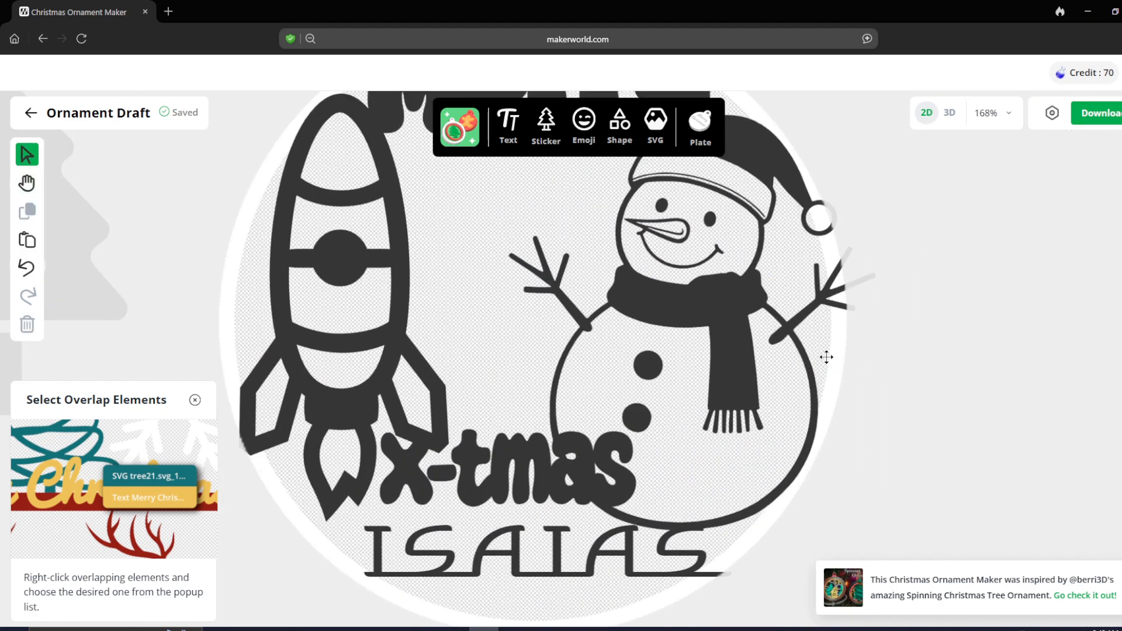
scroll(672, 406, up, 3)
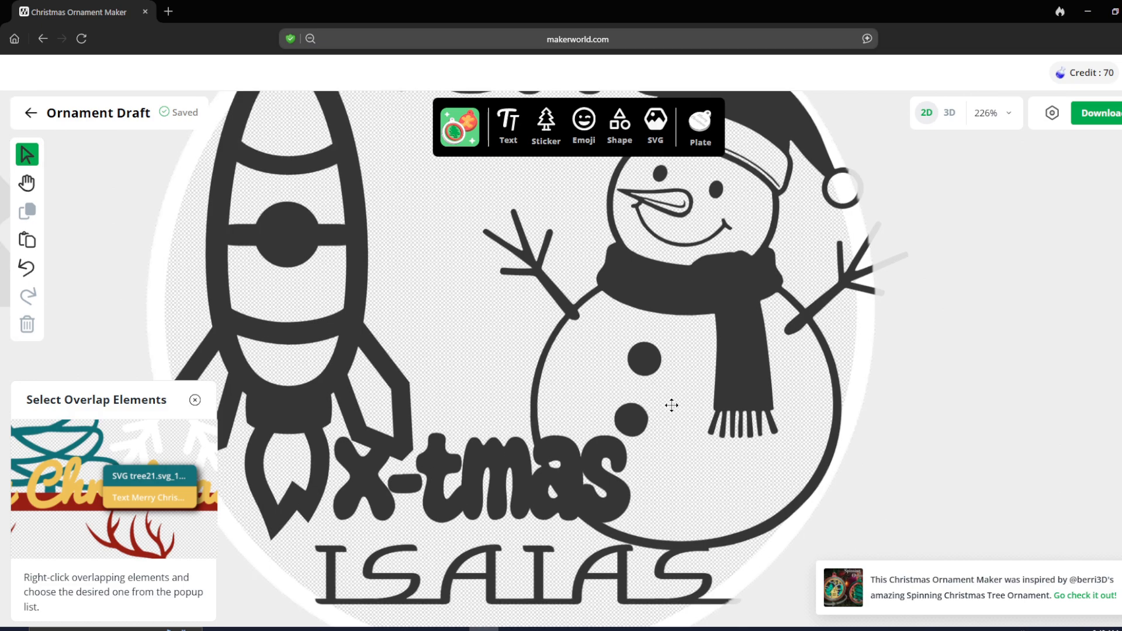
click(278, 211)
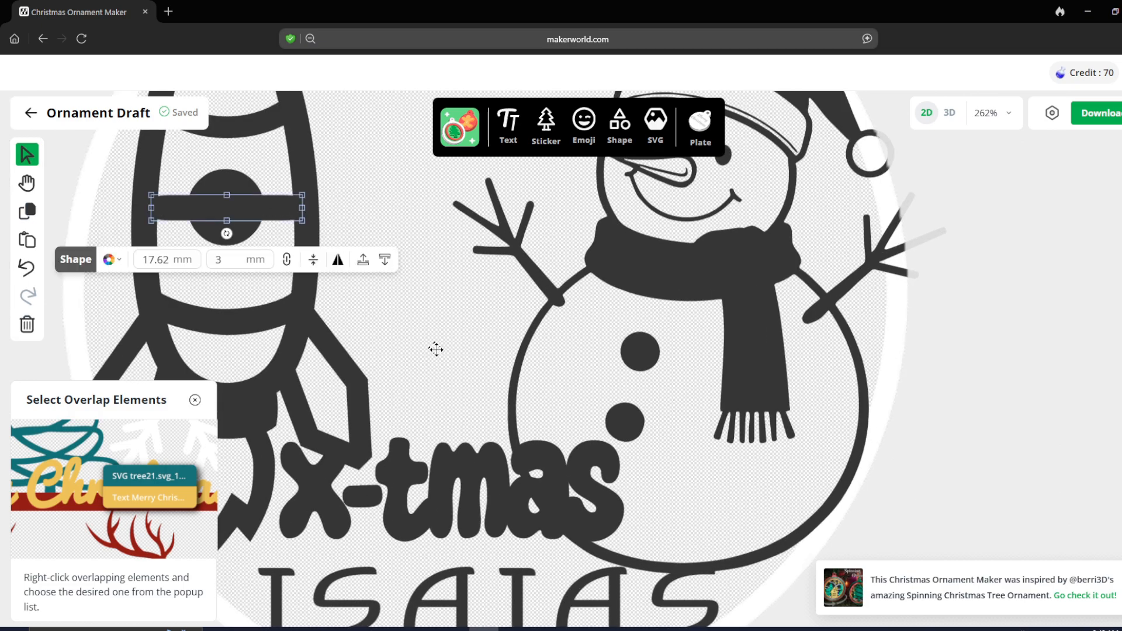
drag(279, 209, 630, 388)
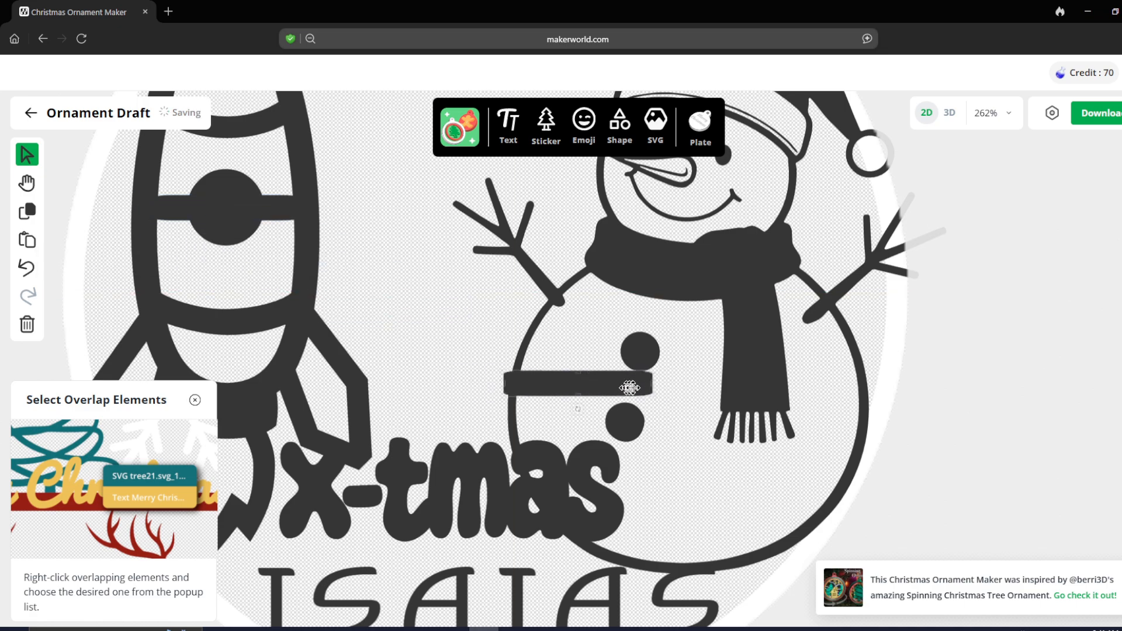
scroll(655, 394, up, 7)
drag(495, 415, 641, 313)
key(ctrl+z)
click(491, 375)
scroll(661, 307, up, 1)
scroll(575, 367, down, 3)
Resize the tilted bar on the snowman to 10 mm by 2 mm with its aspect ratio unlocked
double_click(506, 266)
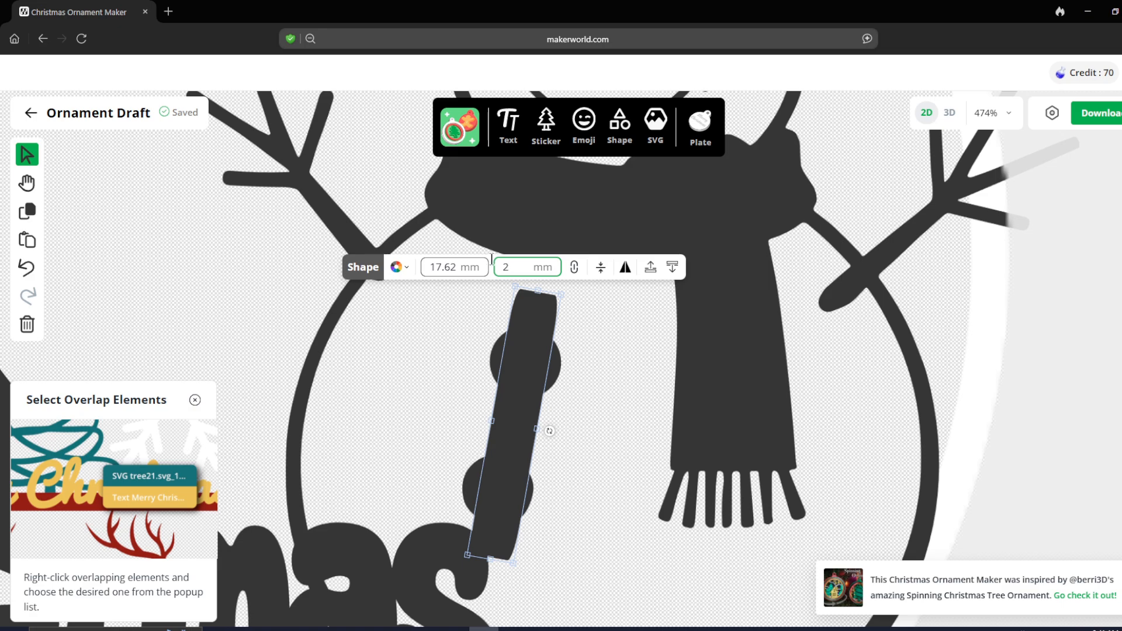
click(574, 268)
click(574, 267)
click(444, 267)
text(1)
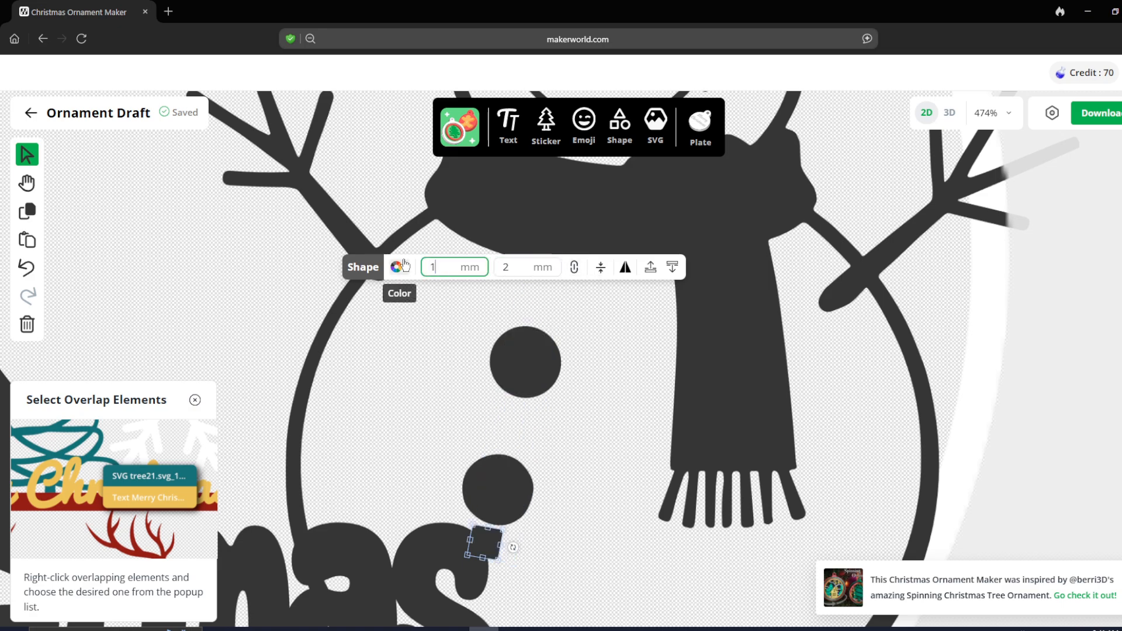
text(0)
key(Tab)
click(573, 269)
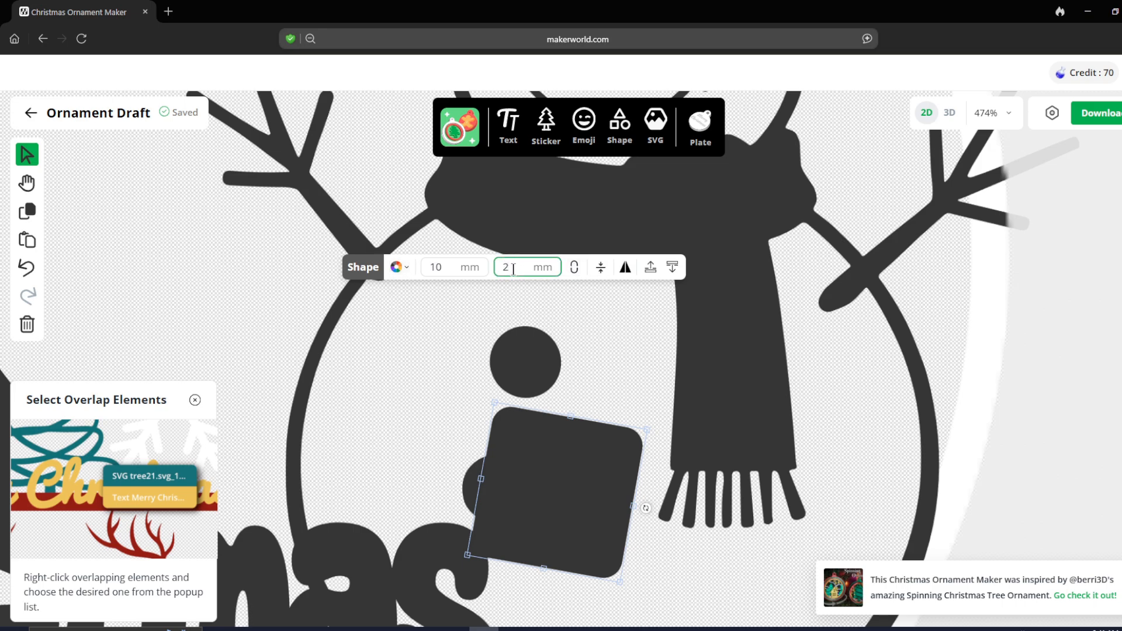
key(Tab)
Position, tilt and stretch the bar to about 21.13 mm so it links the scarf, both buttons and the "X-tmas" text
drag(509, 406, 538, 247)
drag(540, 408, 509, 433)
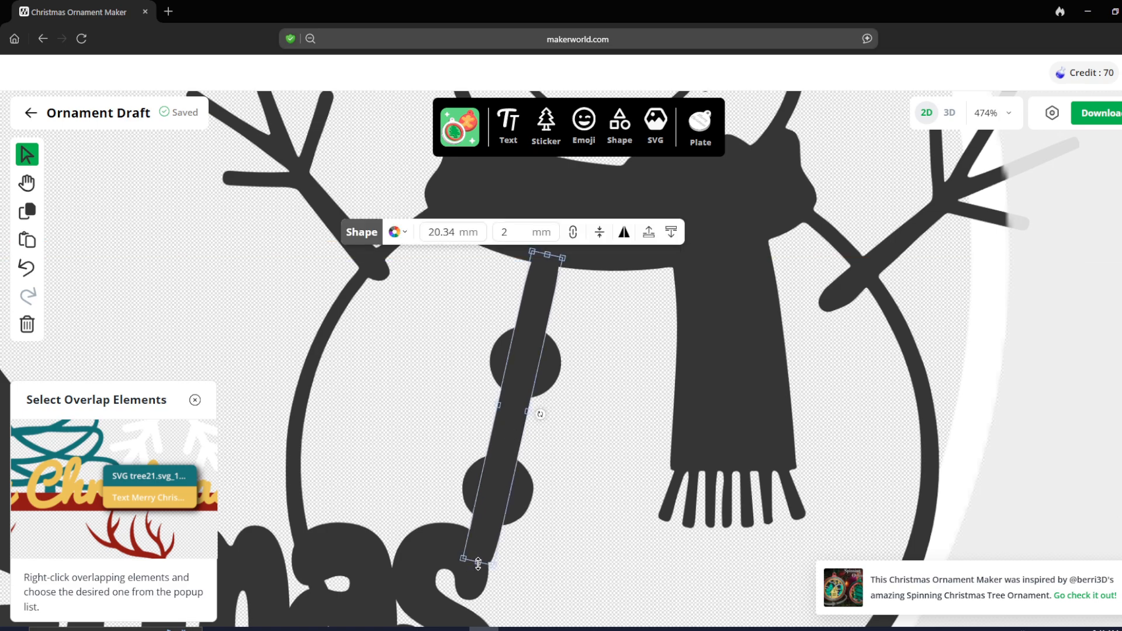
drag(478, 564, 470, 571)
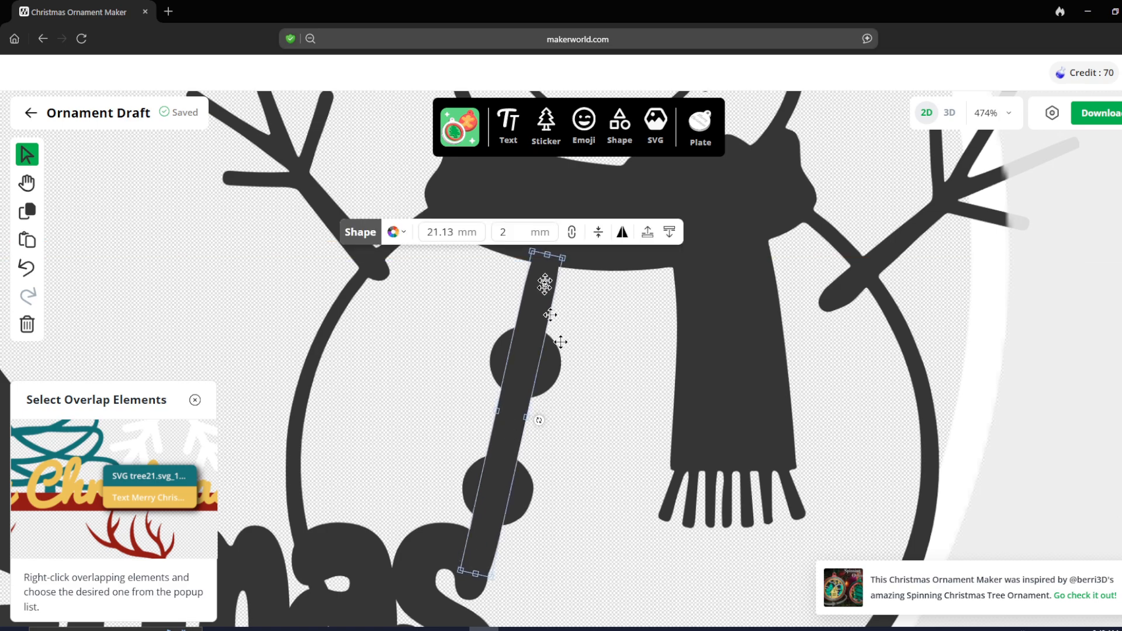
scroll(1036, 391, down, 10)
click(1049, 428)
middle_drag(1049, 428, 858, 392)
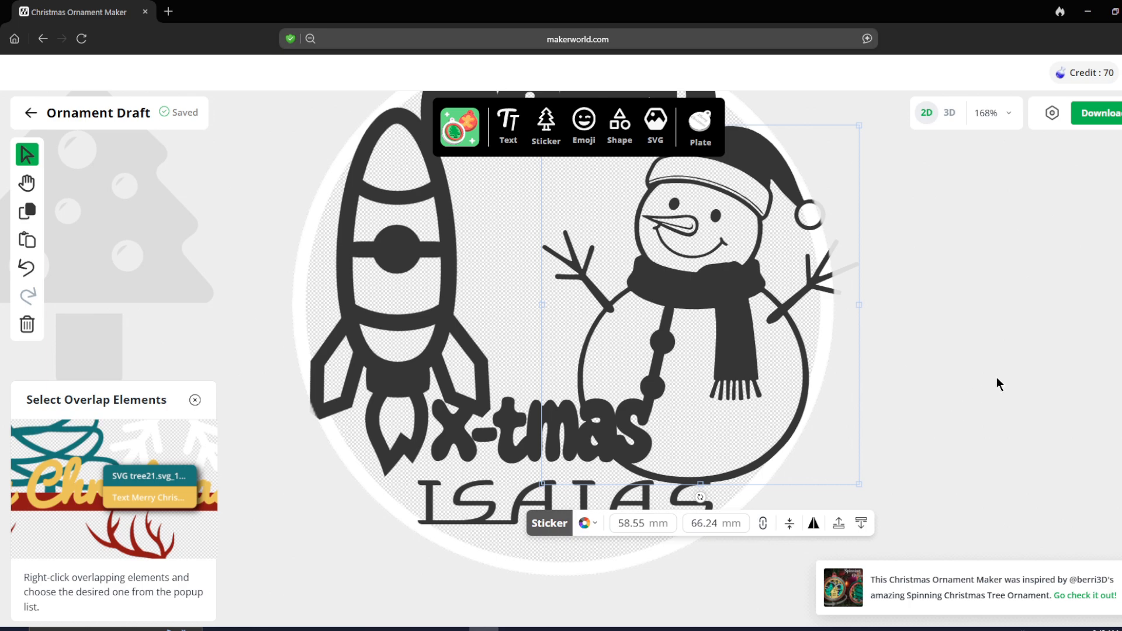
Browse the icon library for something to connect the snowman's eyes and add the eyeglasses icon from Objects
scroll(707, 210, up, 10)
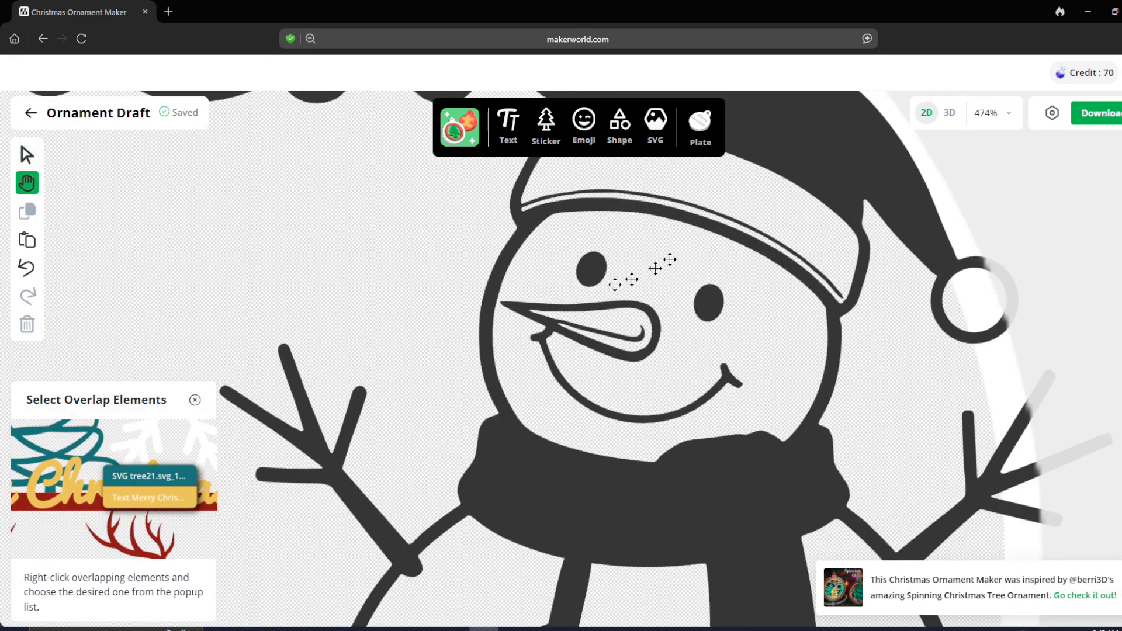
click(583, 123)
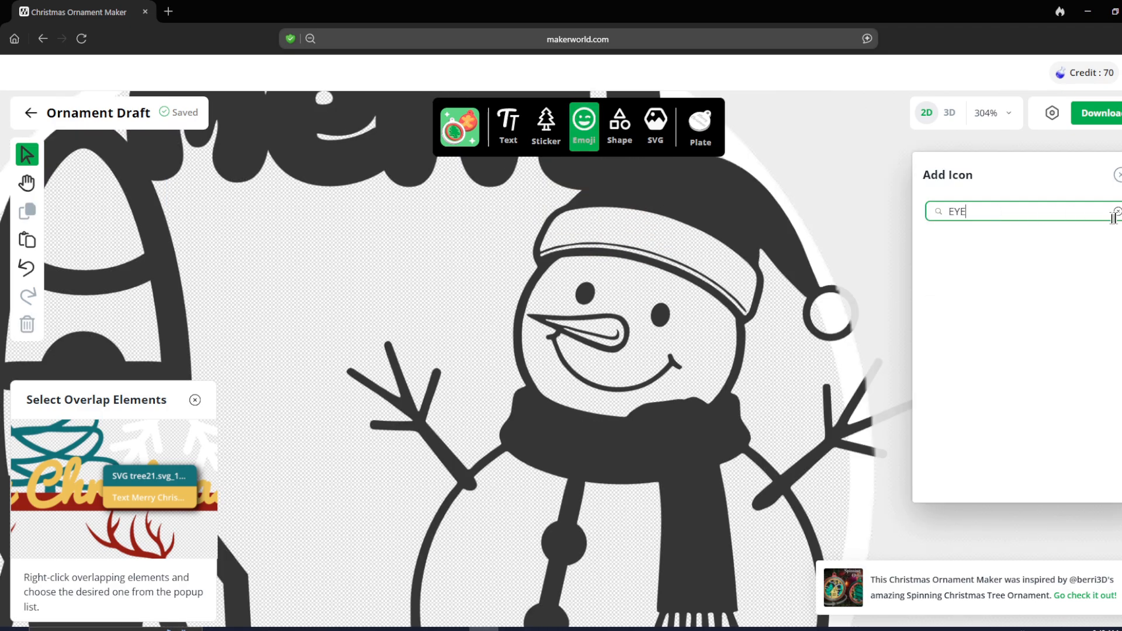
click(1116, 213)
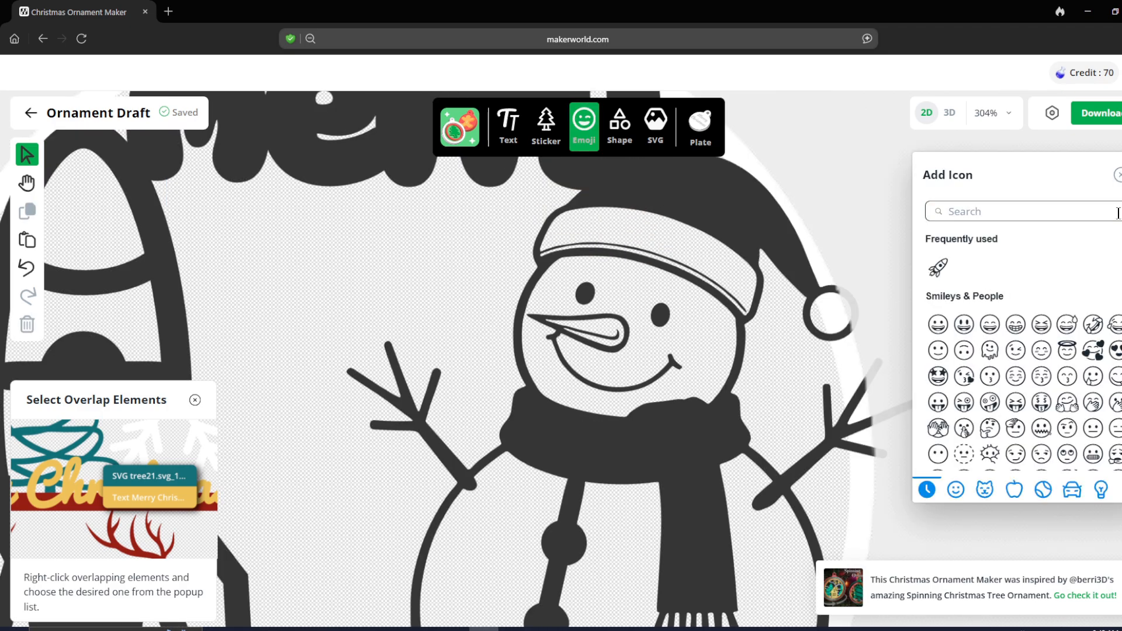
scroll(1078, 402, down, 10)
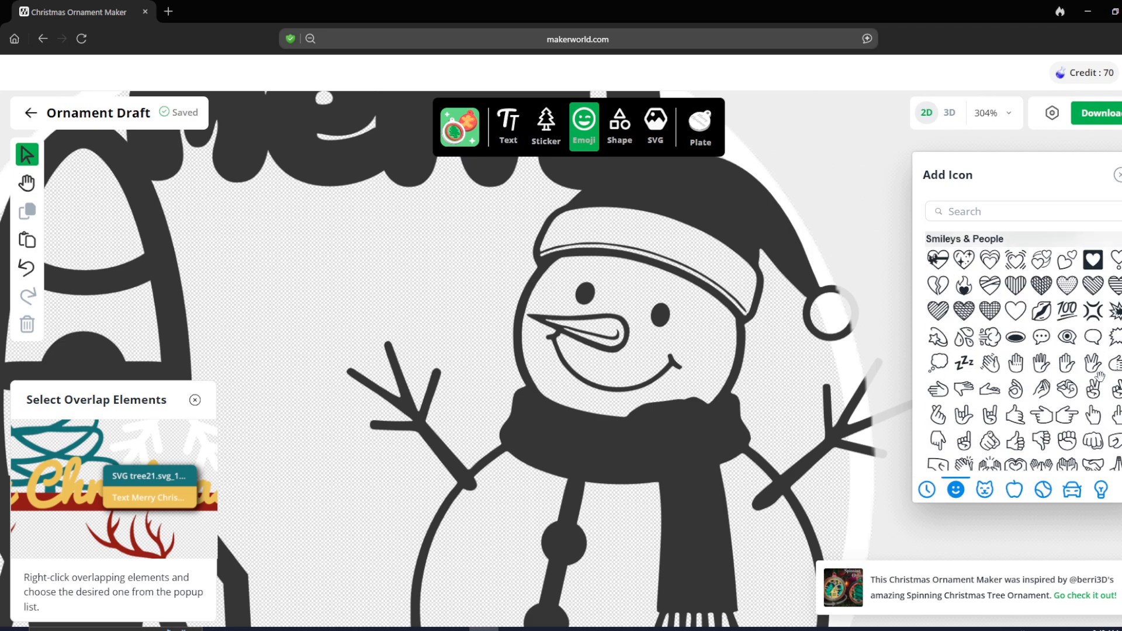
scroll(1099, 376, down, 12)
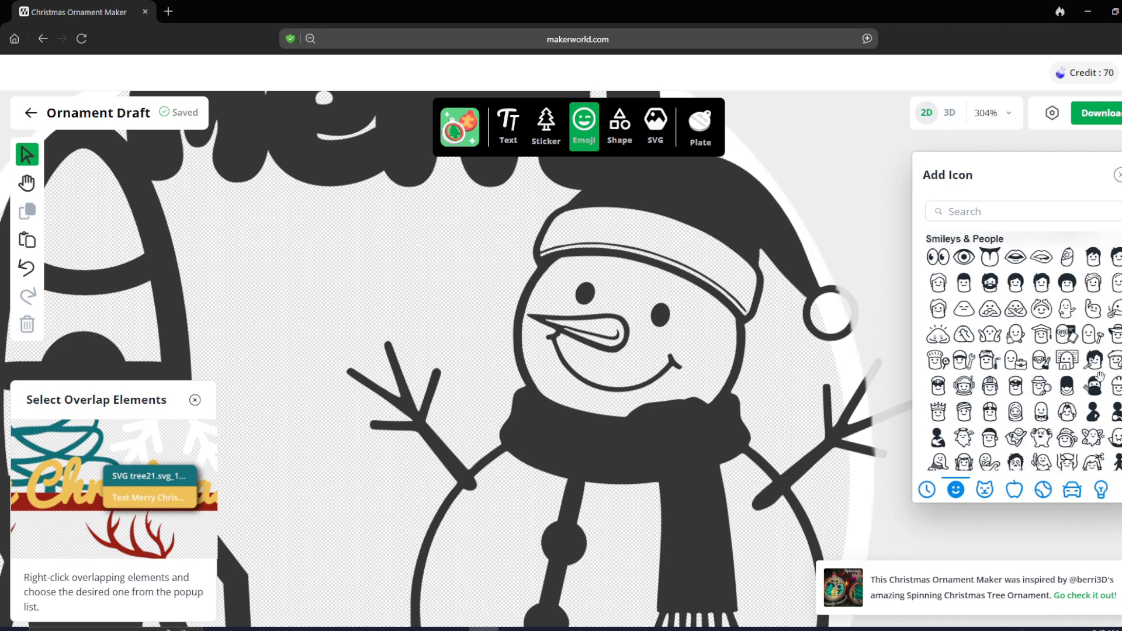
scroll(1052, 409, down, 3)
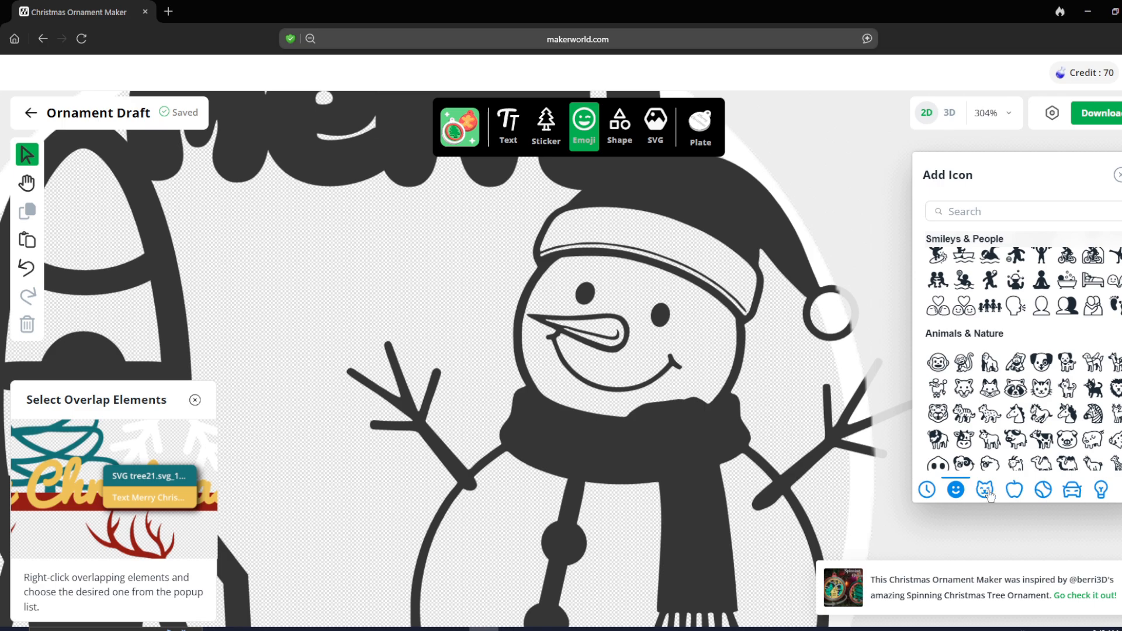
click(1014, 490)
scroll(1103, 425, down, 2)
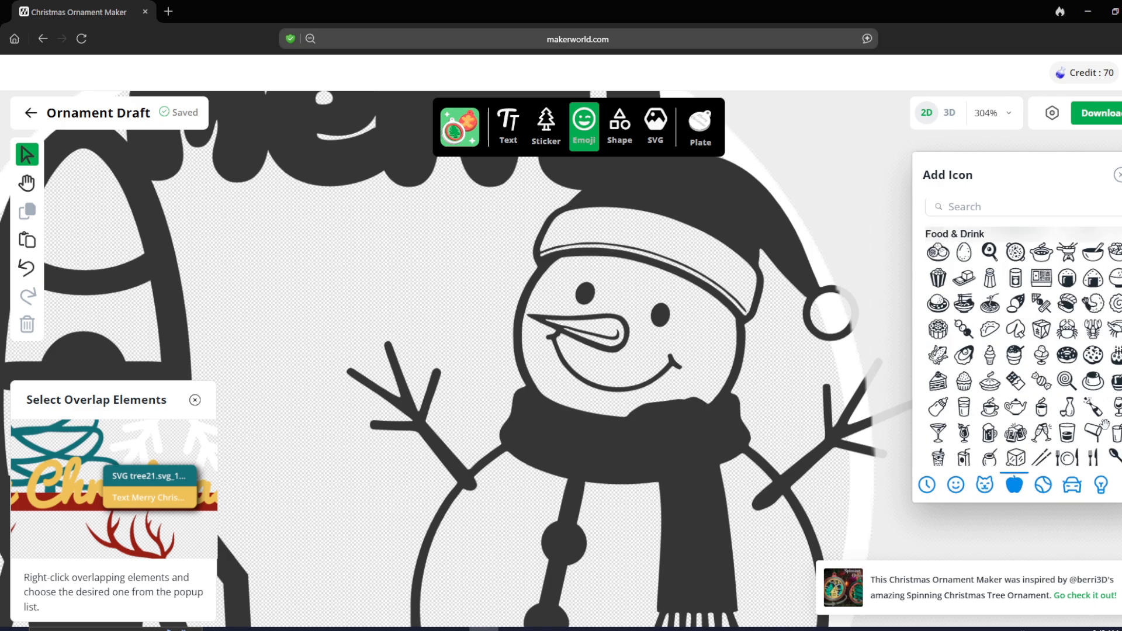
scroll(1093, 335, down, 8)
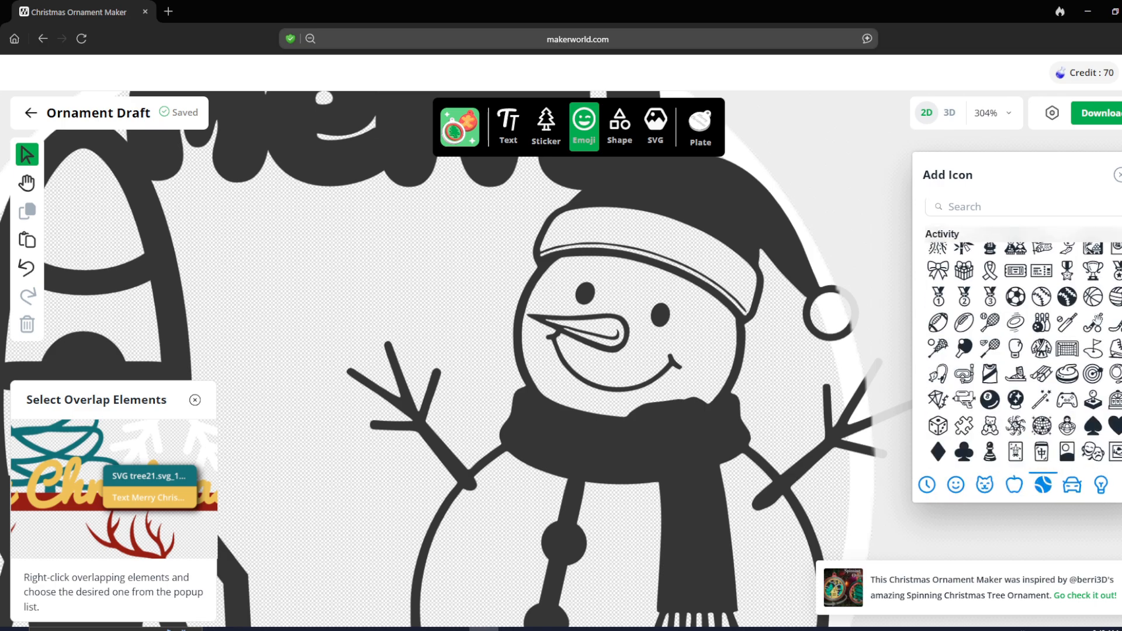
scroll(1100, 338, down, 10)
scroll(1100, 348, down, 3)
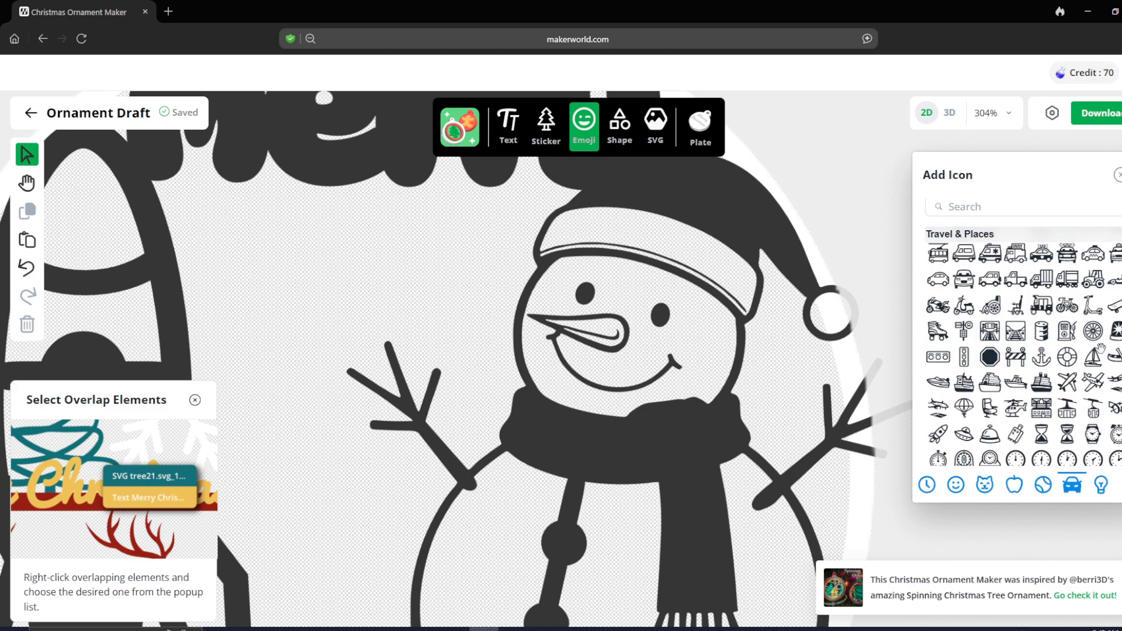
scroll(1100, 349, down, 4)
scroll(1100, 349, down, 4)
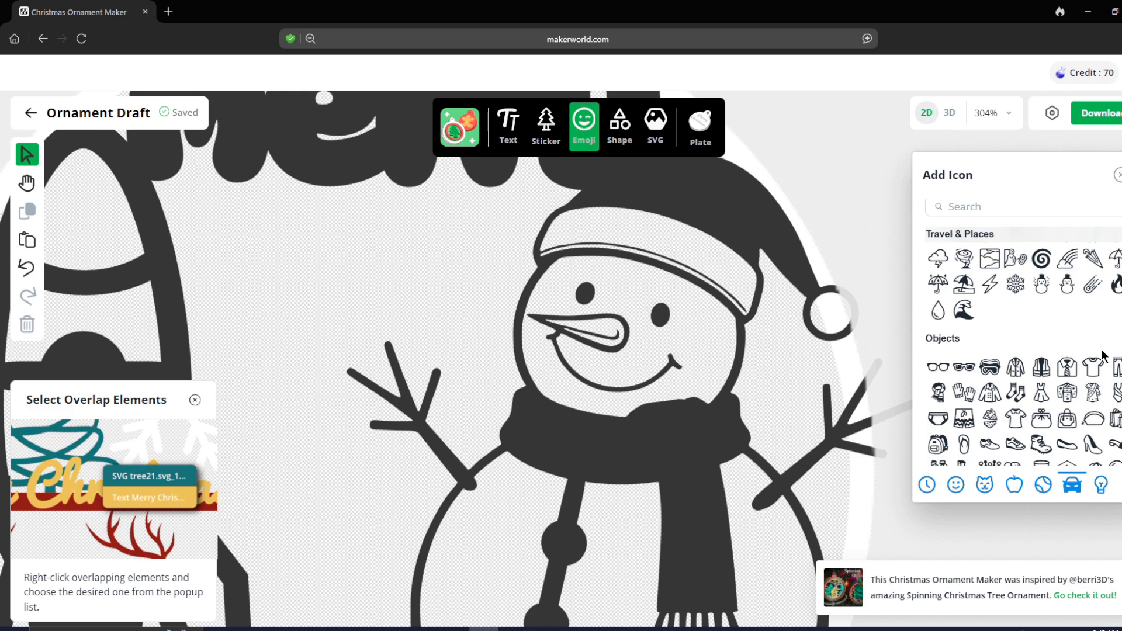
click(939, 367)
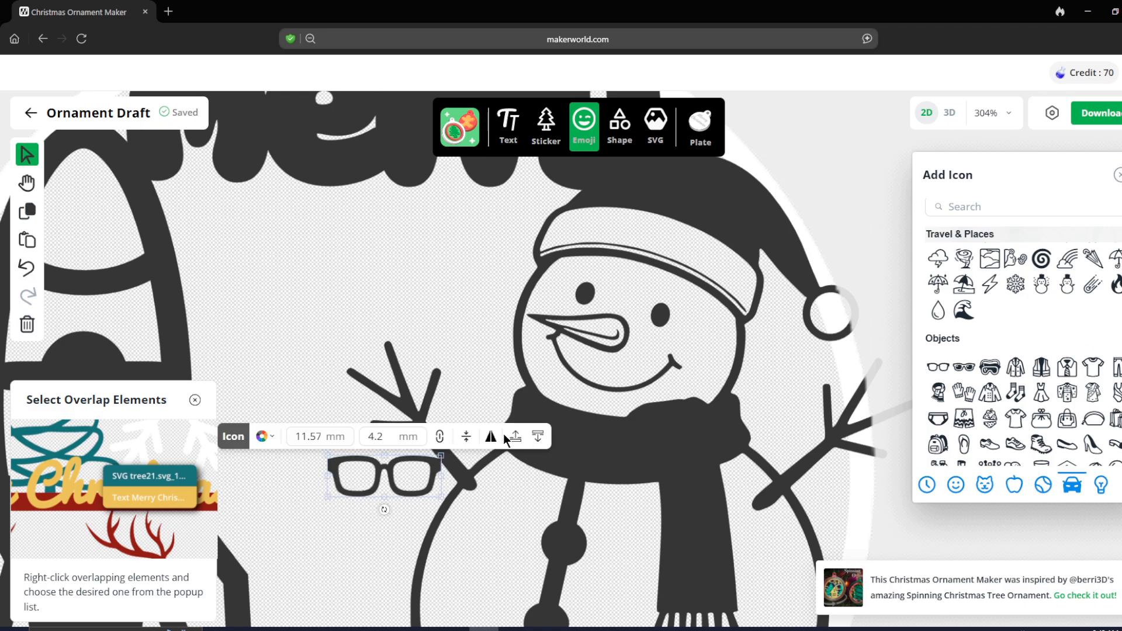
Place the glasses over the snowman's eyes, tilt them to match the face and enlarge them to about 17.07 × 6.2 mm
drag(403, 474, 654, 302)
scroll(651, 297, up, 8)
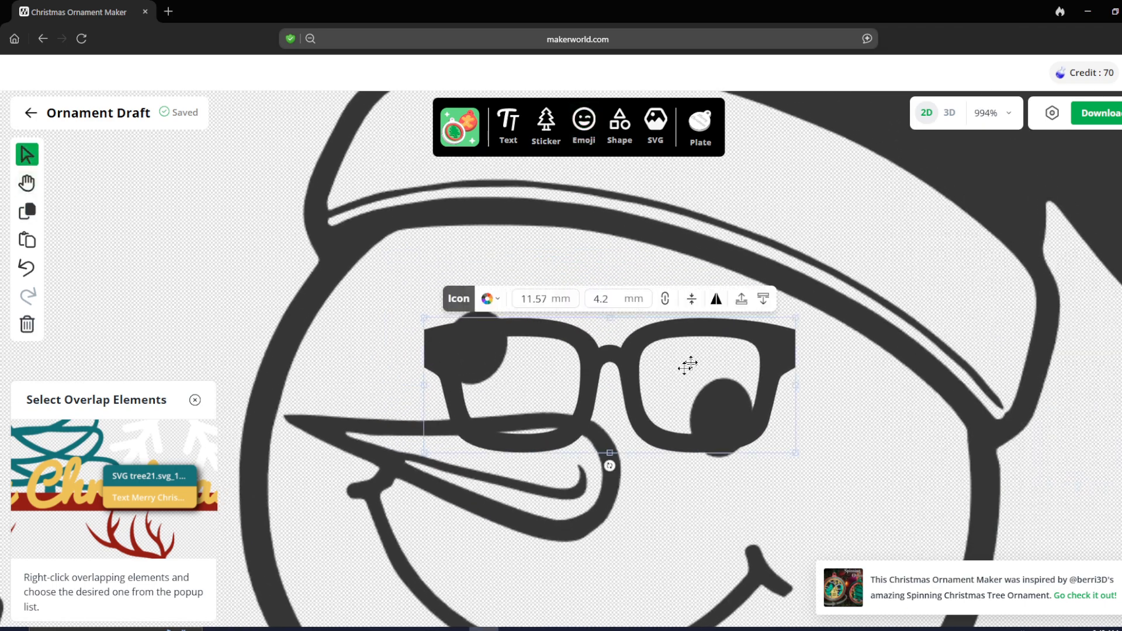
drag(610, 467, 586, 466)
drag(807, 401, 656, 350)
scroll(656, 351, down, 3)
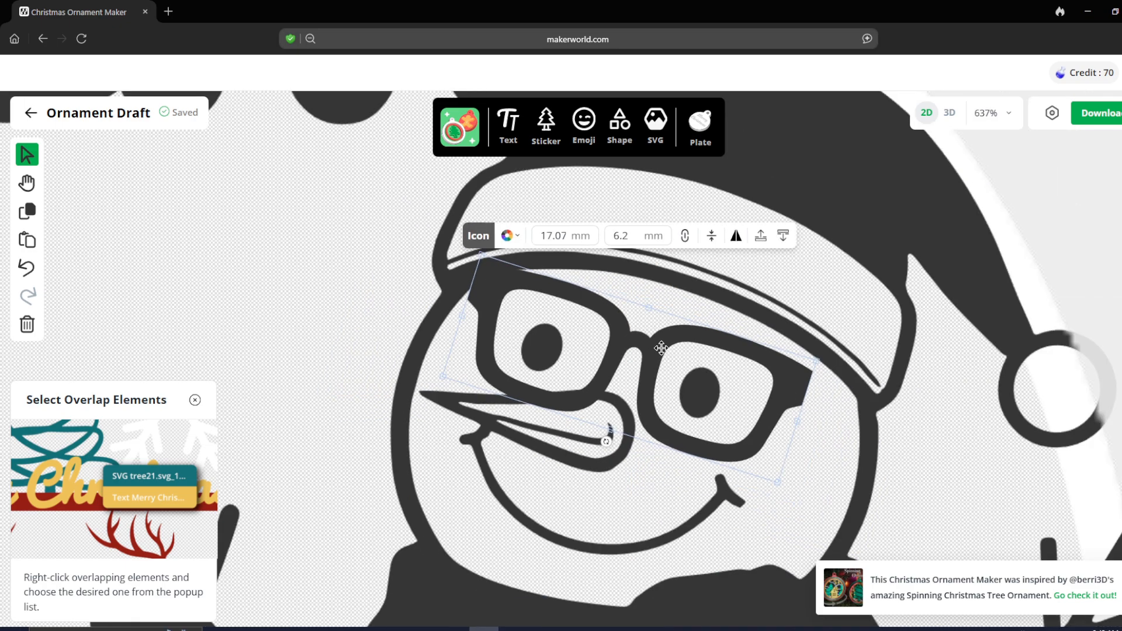
Widen the glasses to 19.49 mm to span the snowman's face and fine-tune their position so the frames touch both eyes
drag(713, 392, 769, 407)
drag(596, 332, 602, 329)
scroll(215, 278, down, 5)
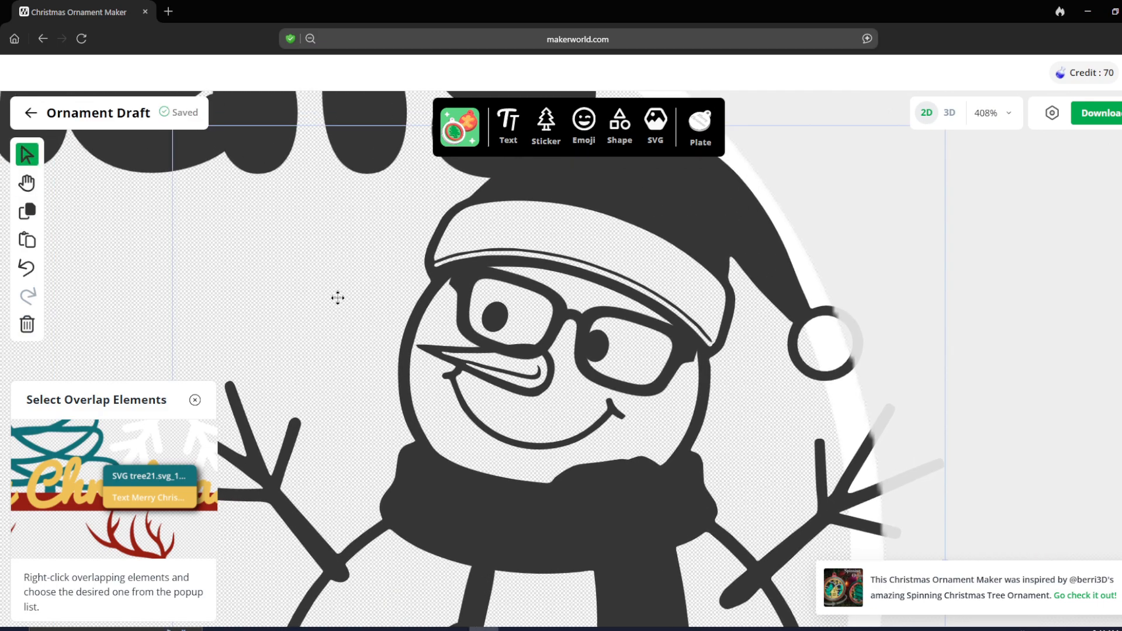
scroll(338, 297, up, 5)
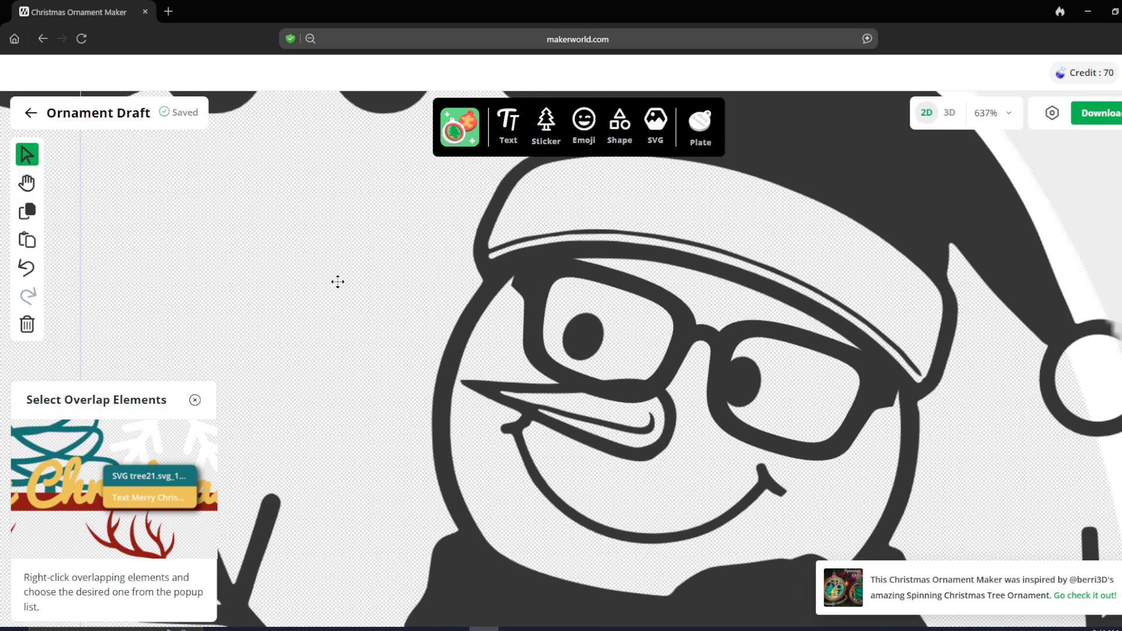
click(588, 336)
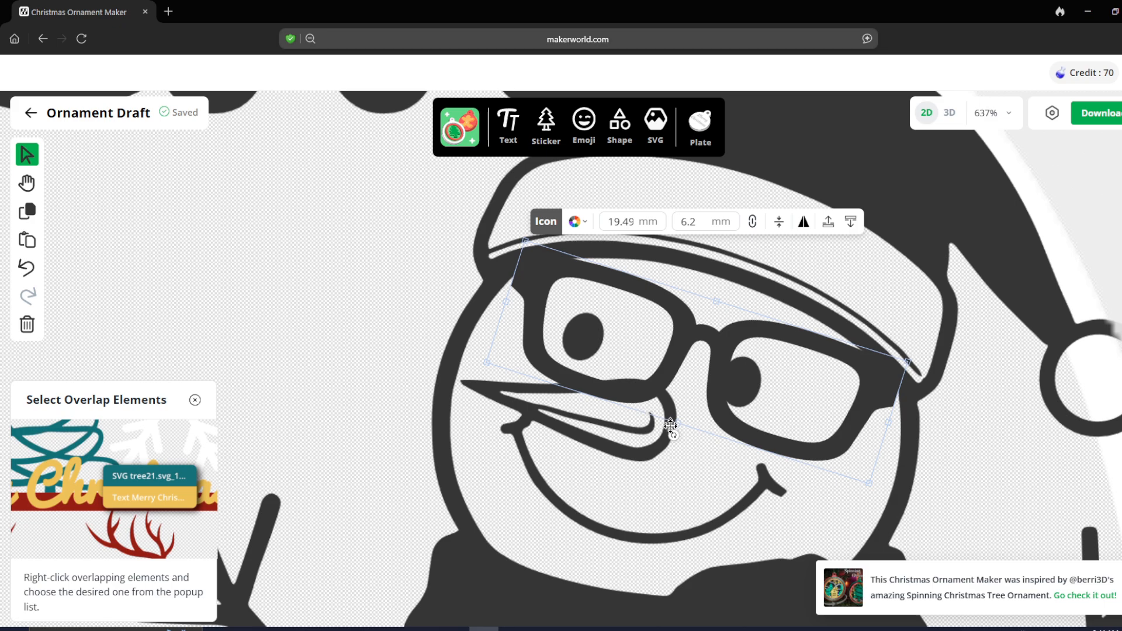
drag(676, 423, 680, 406)
scroll(279, 300, down, 15)
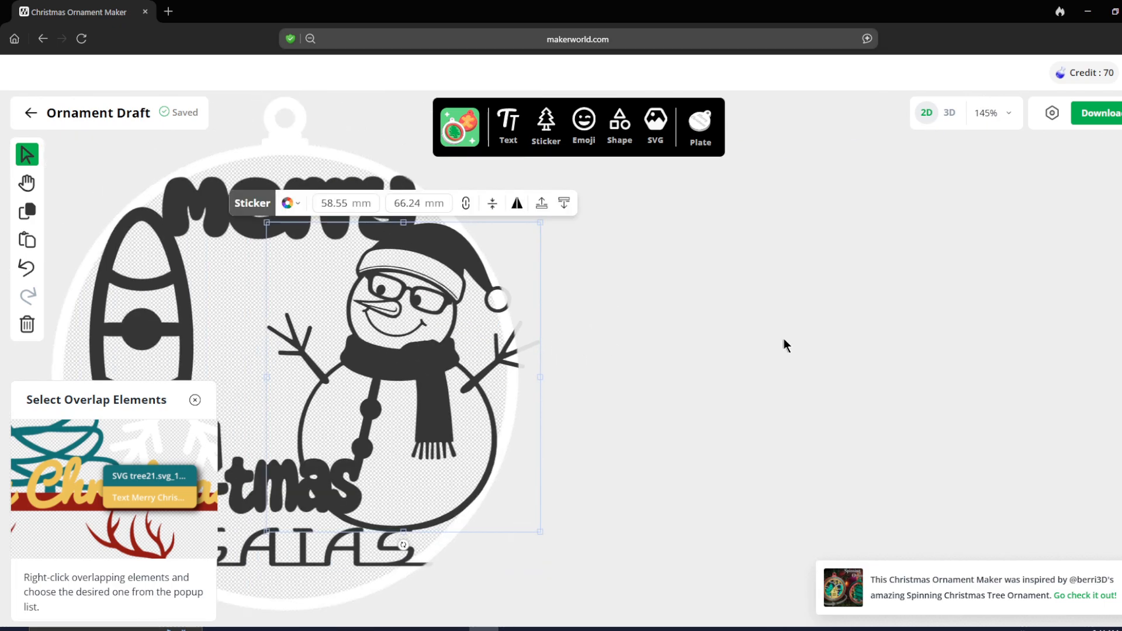
Deselect the snowman and preview the complete ornament in 3D
scroll(1014, 355, down, 2)
click(944, 340)
scroll(943, 336, down, 1)
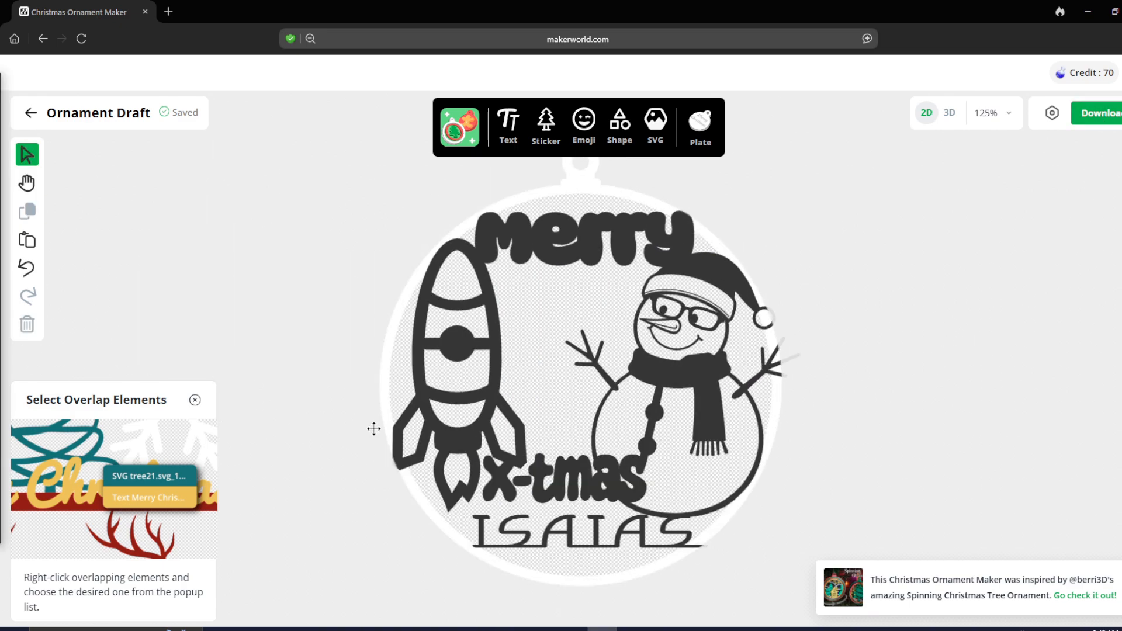
click(949, 113)
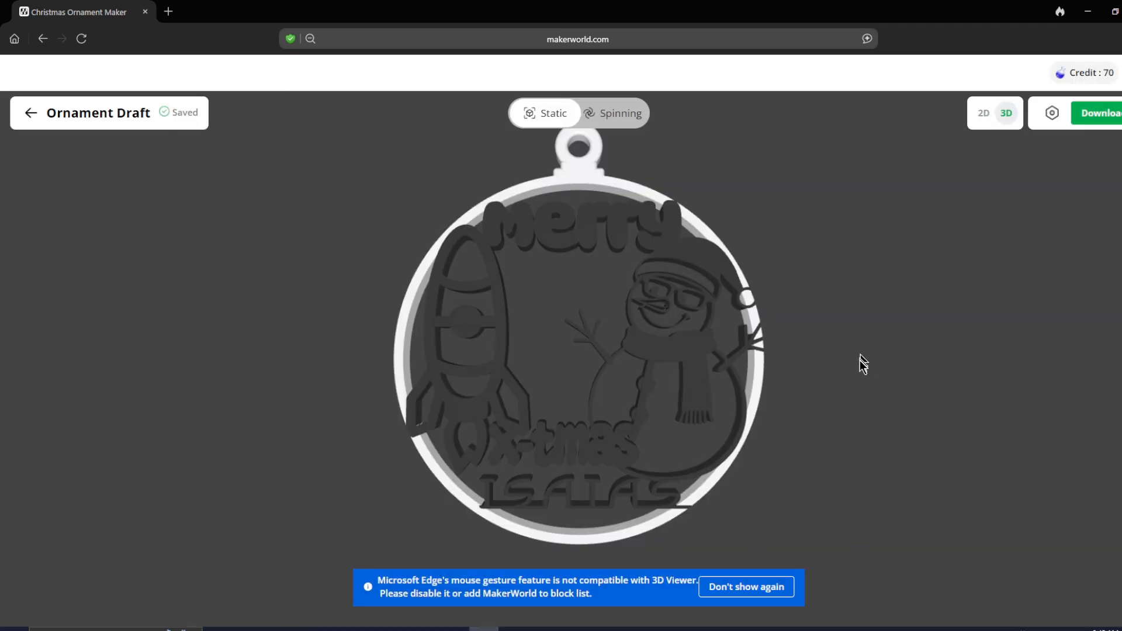
Orbit the 3D preview of the ornament, check its spinning version and return to the 2D editor
drag(862, 363, 832, 407)
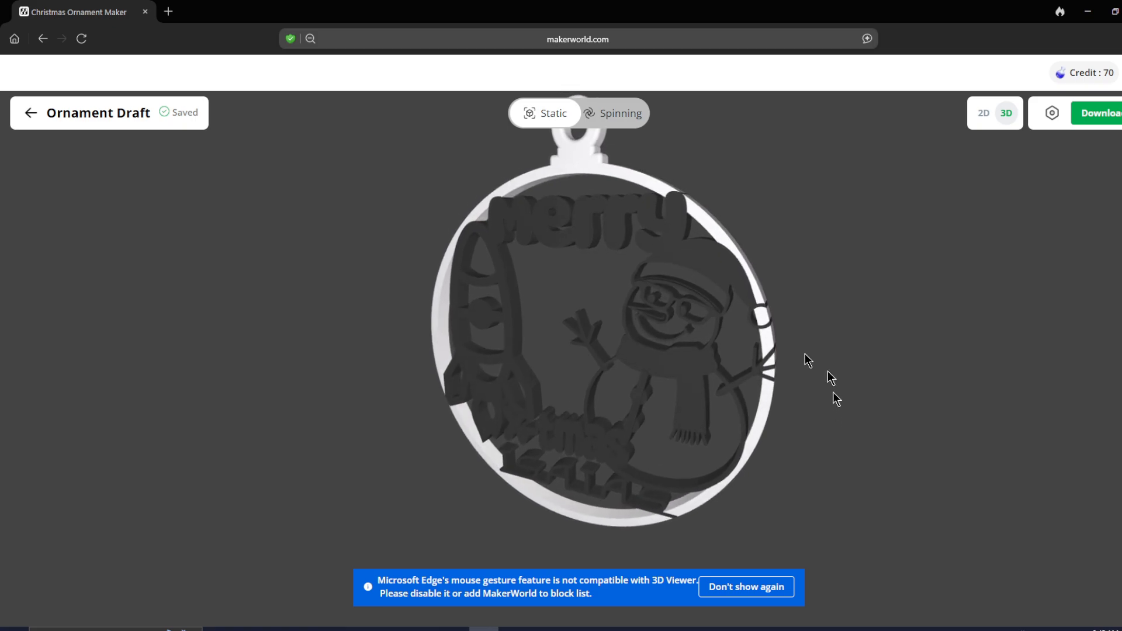
click(631, 119)
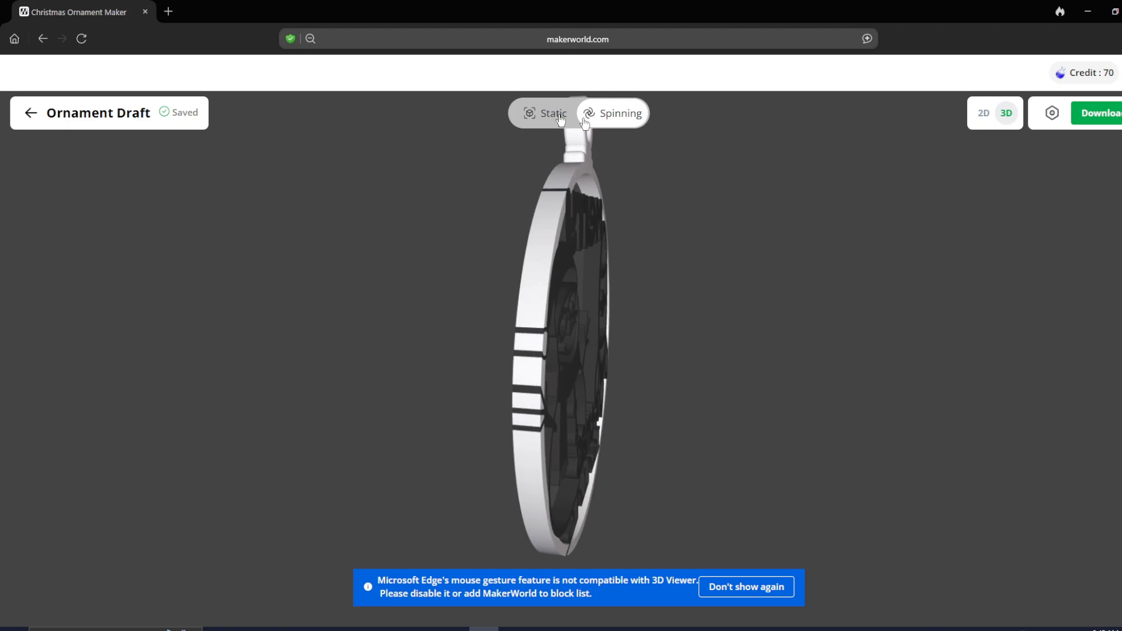
click(983, 113)
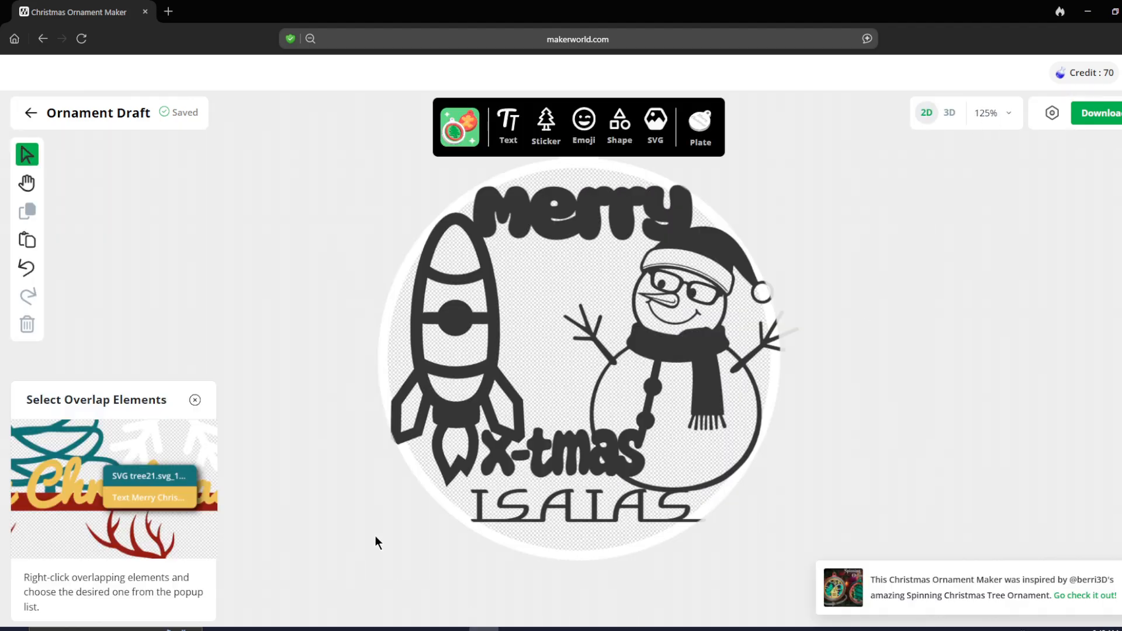
Check the thickness settings of the "Merry" text and the snowman sticker
click(591, 223)
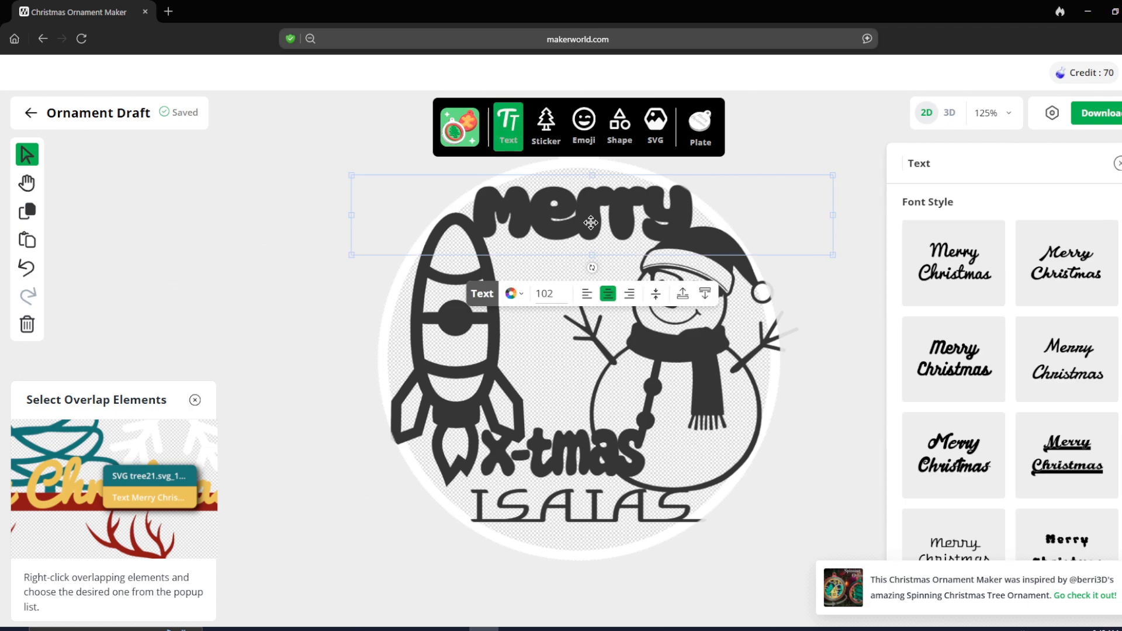
click(654, 292)
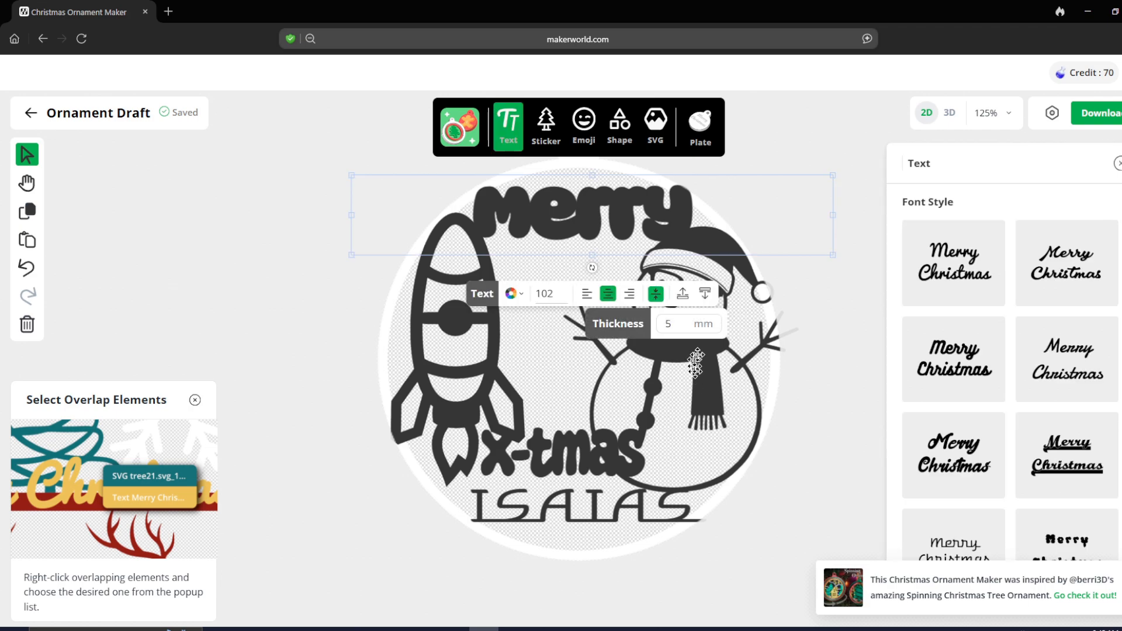
scroll(777, 272, up, 2)
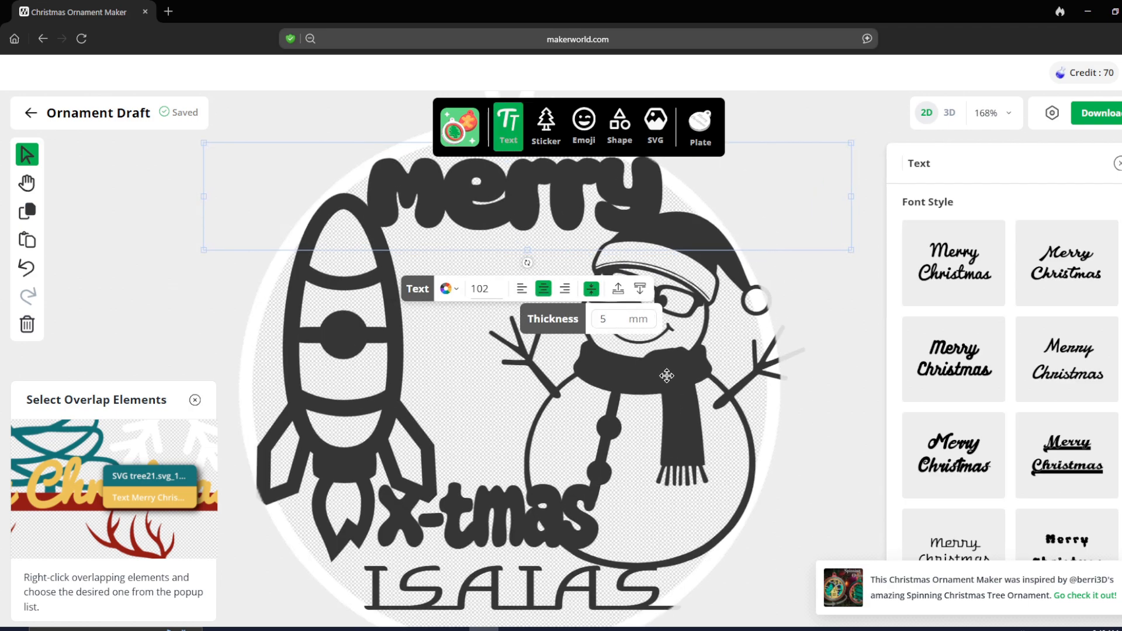
scroll(791, 283, up, 1)
click(666, 376)
click(741, 520)
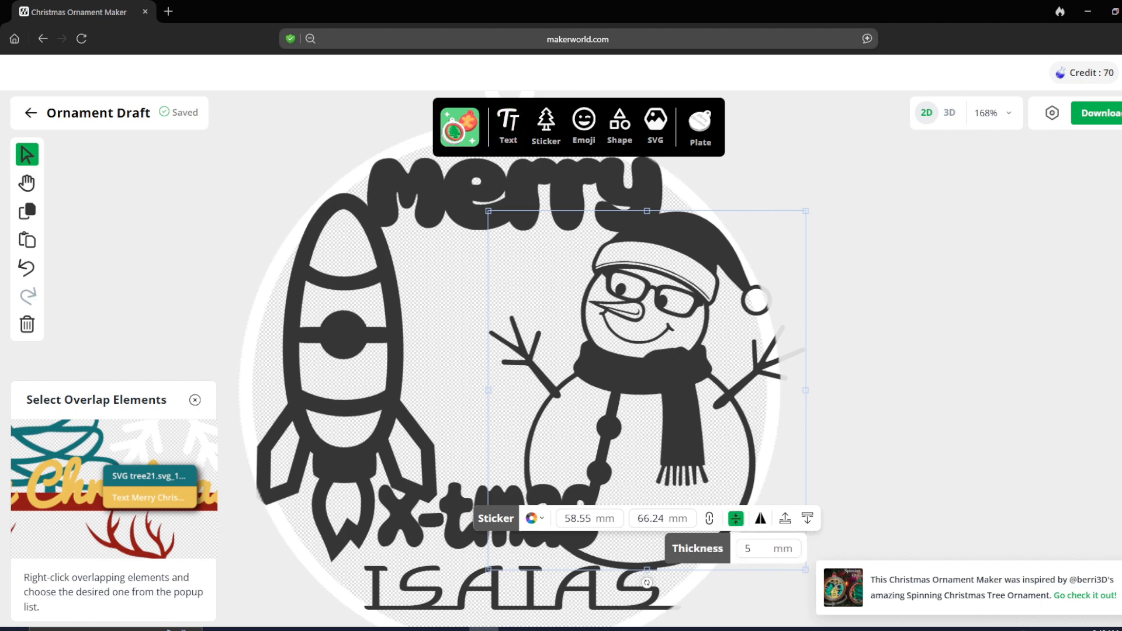
Set the thickness of the "Merry" text to 7 mm and deselect it
click(424, 193)
click(591, 289)
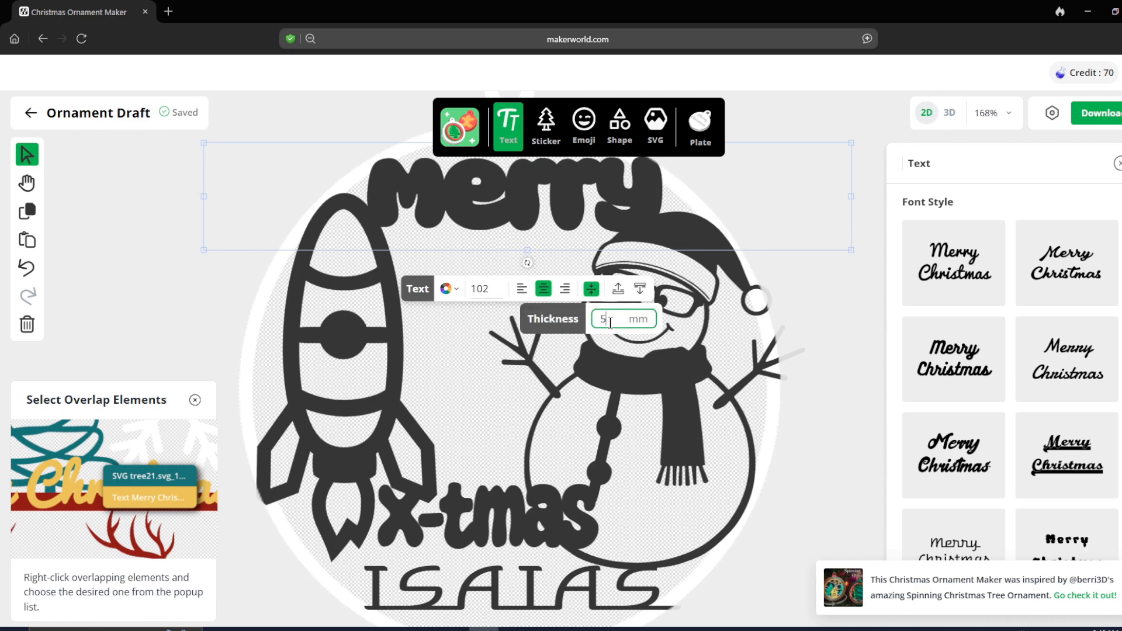
text(7)
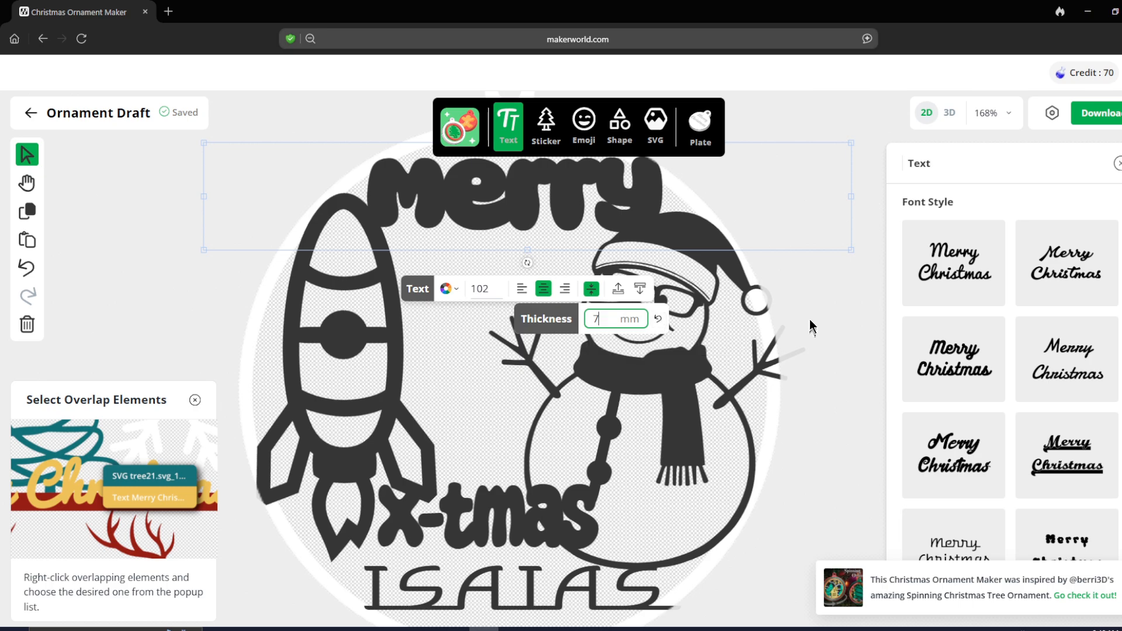
click(821, 330)
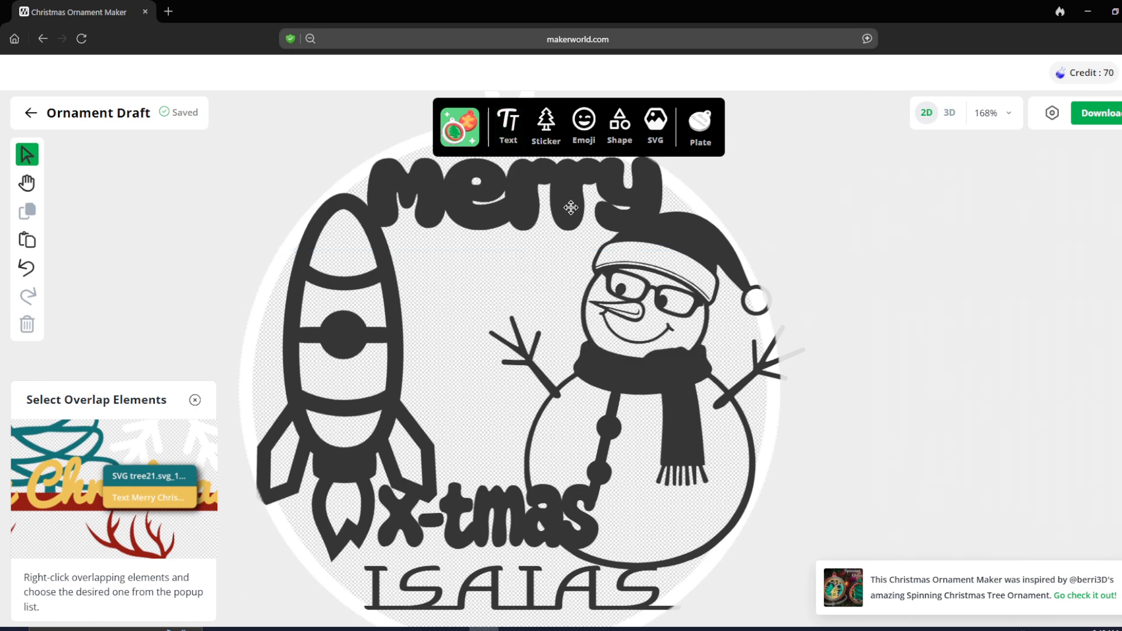
click(575, 225)
click(842, 358)
Adjust the thickness of the "x-tmas" text and deselect it
scroll(842, 368, down, 5)
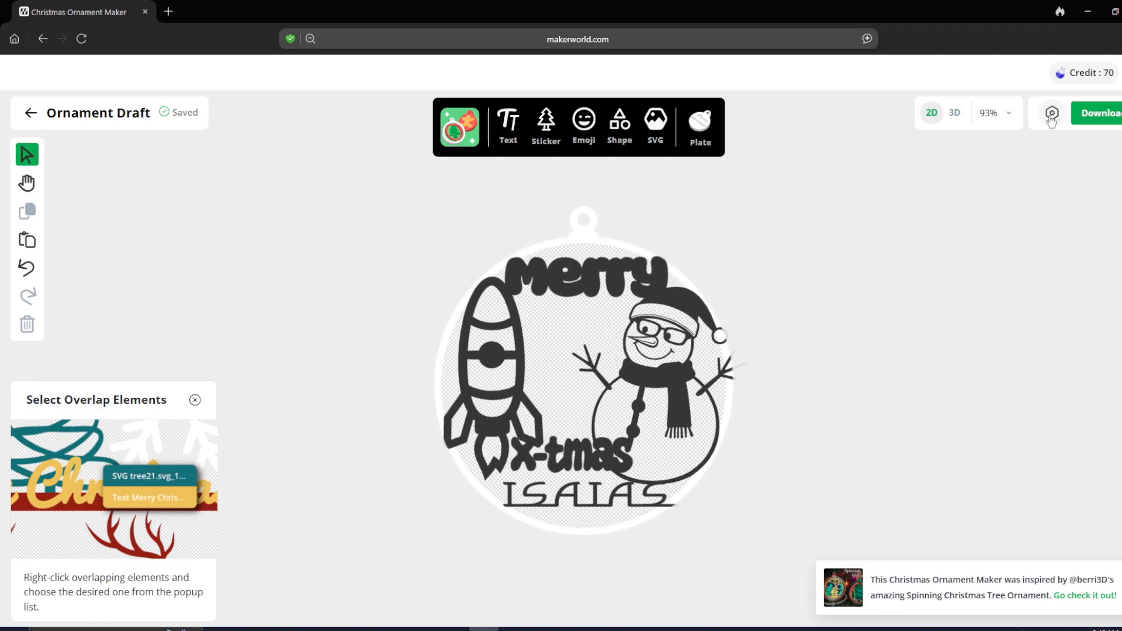
scroll(609, 531, up, 1)
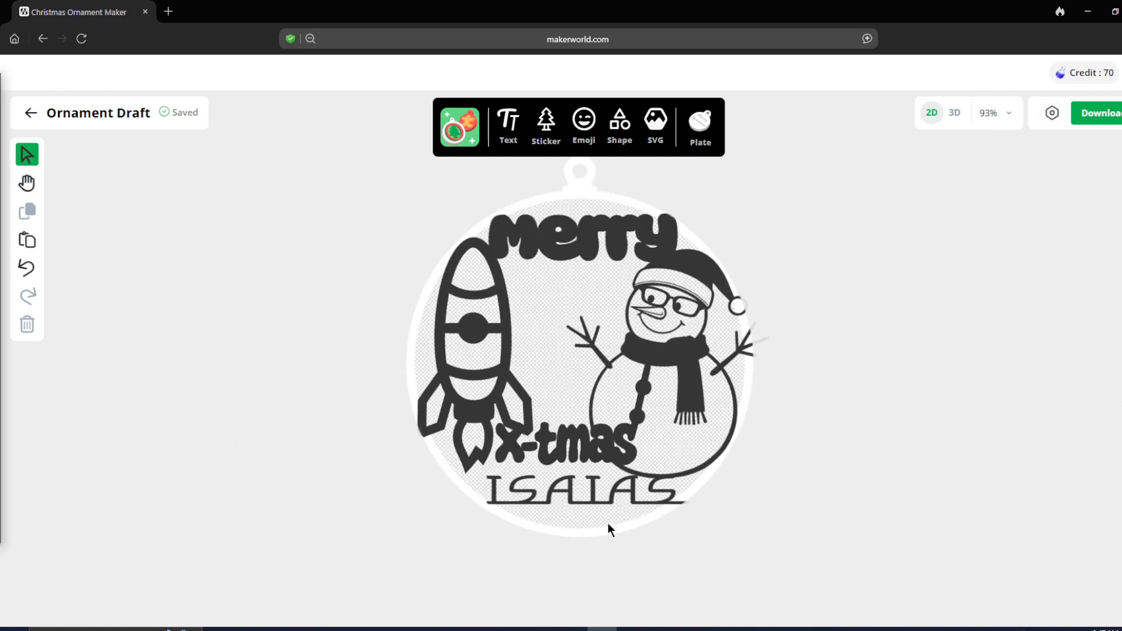
click(585, 438)
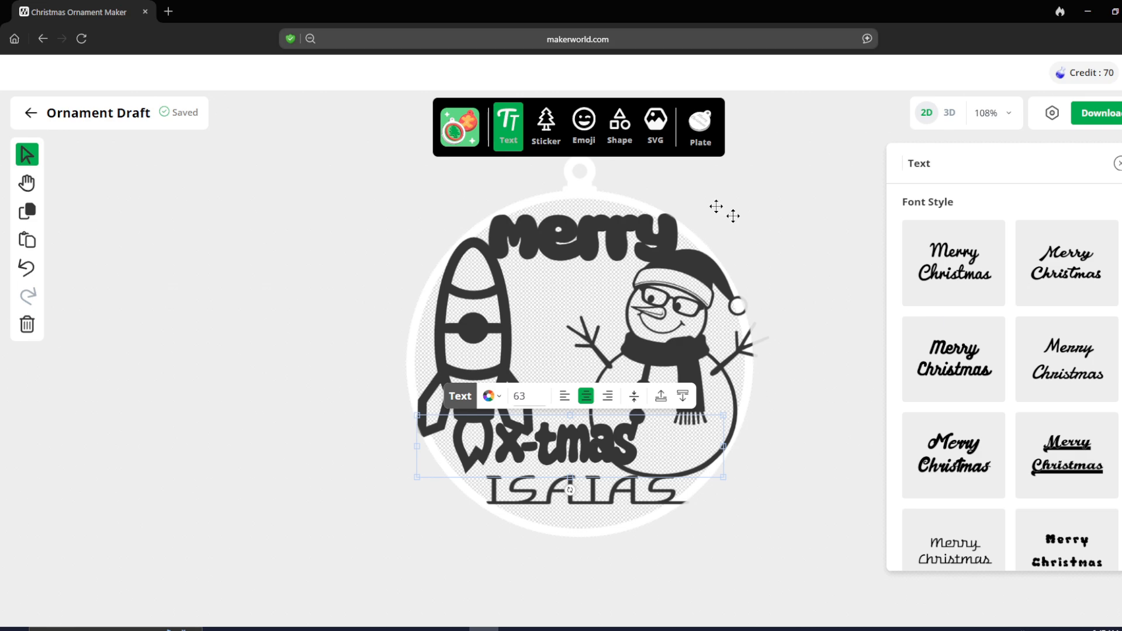
click(634, 402)
click(636, 425)
click(822, 413)
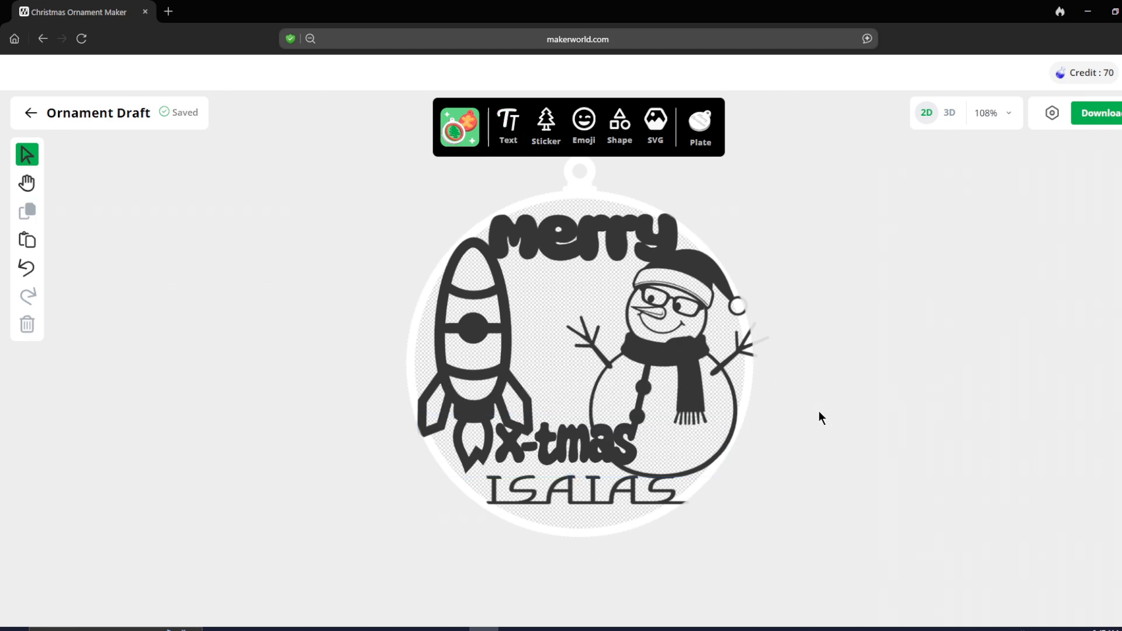
Inspect the thickened lettering in the 3D preview, comparing the spinning and static versions of the ornament
click(950, 115)
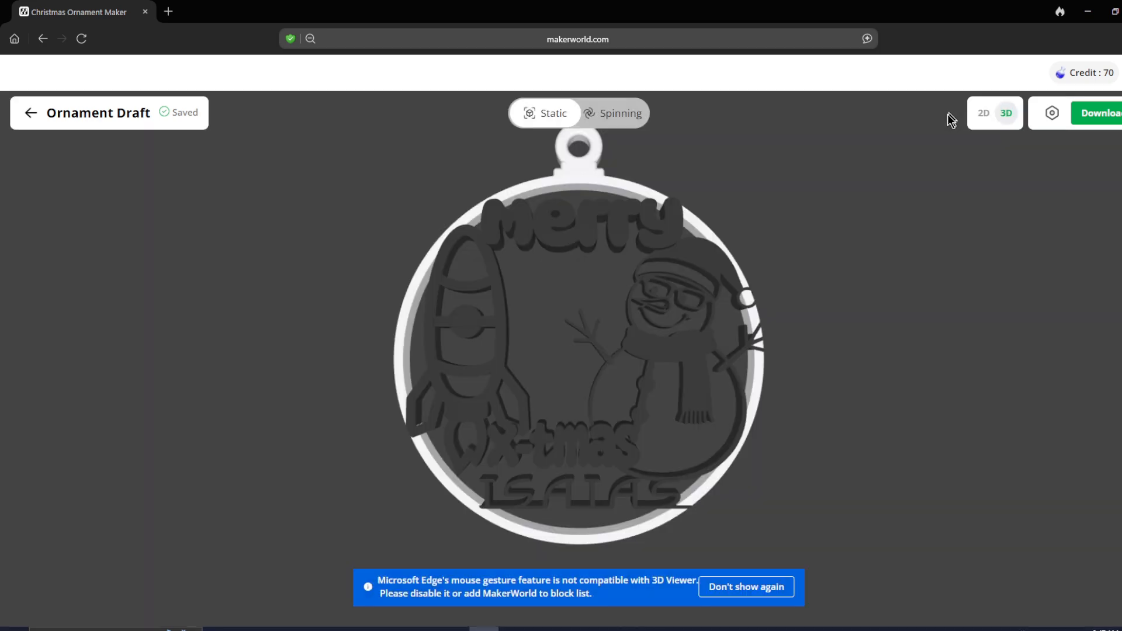
click(619, 115)
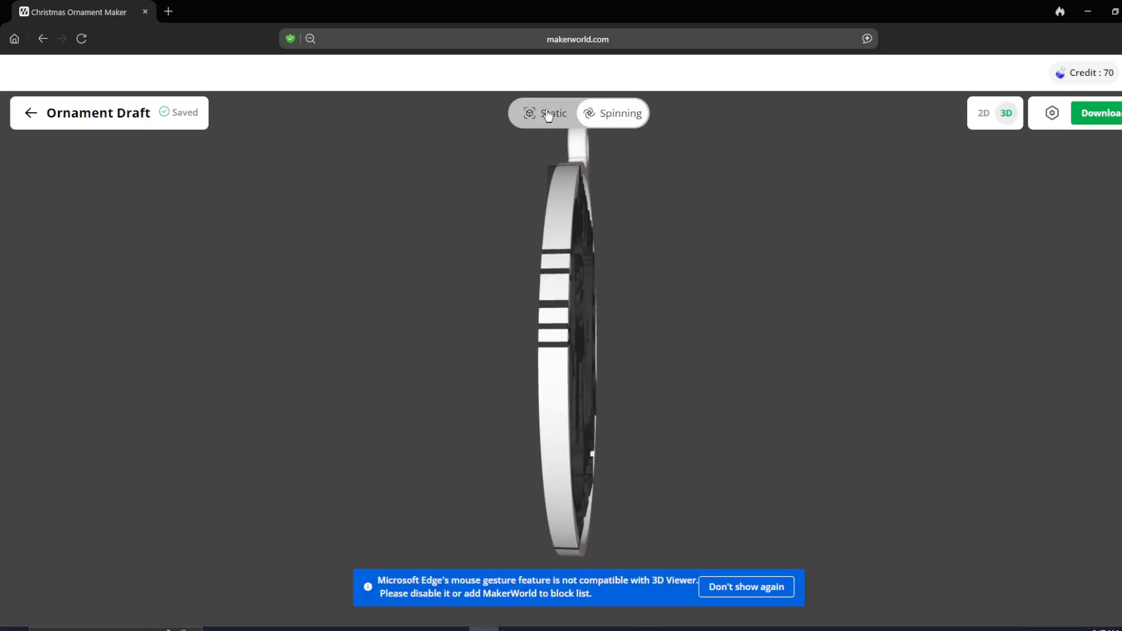
click(547, 115)
drag(825, 319, 783, 286)
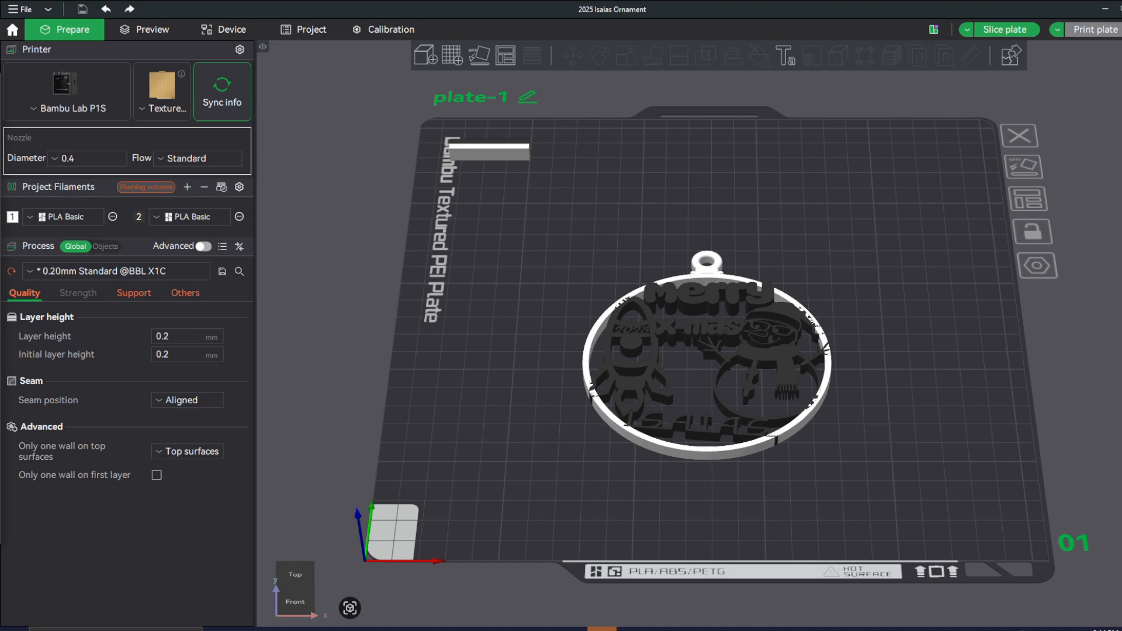
Switch to the ornament project in Bambu Studio and change the whole ornament to the blue filament 3
scroll(682, 371, up, 5)
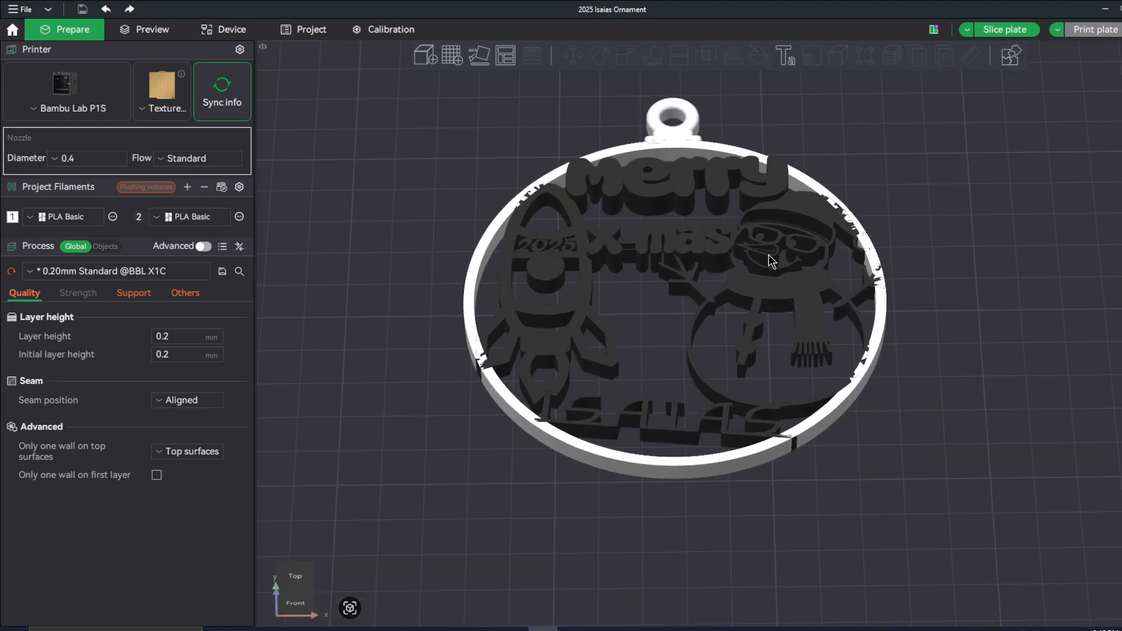
right_click(437, 286)
click(451, 294)
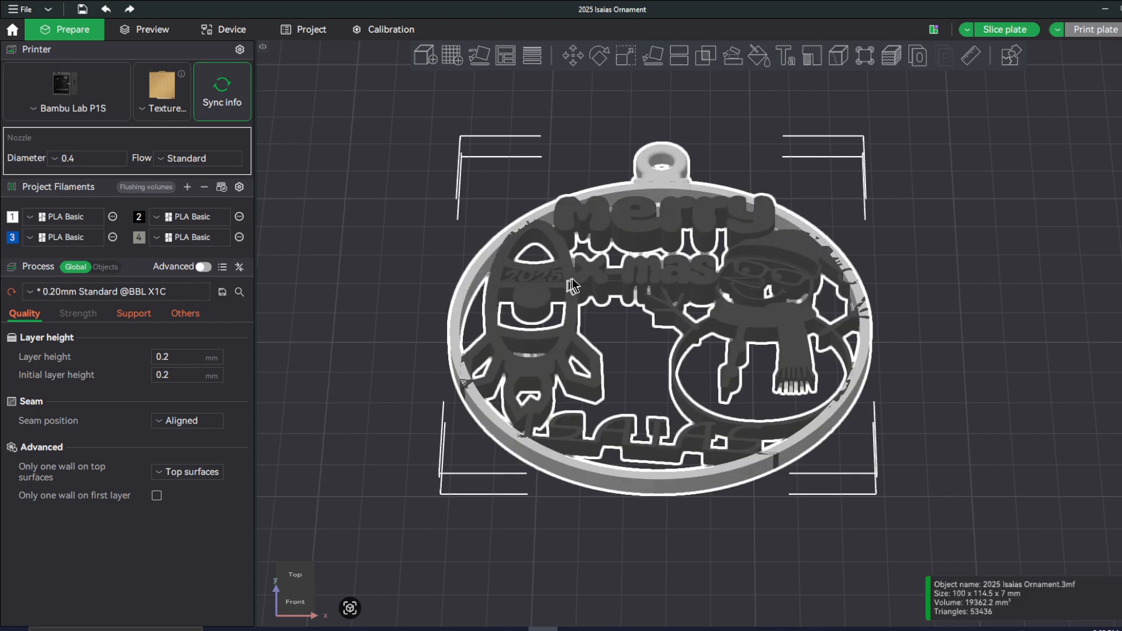
right_click(571, 285)
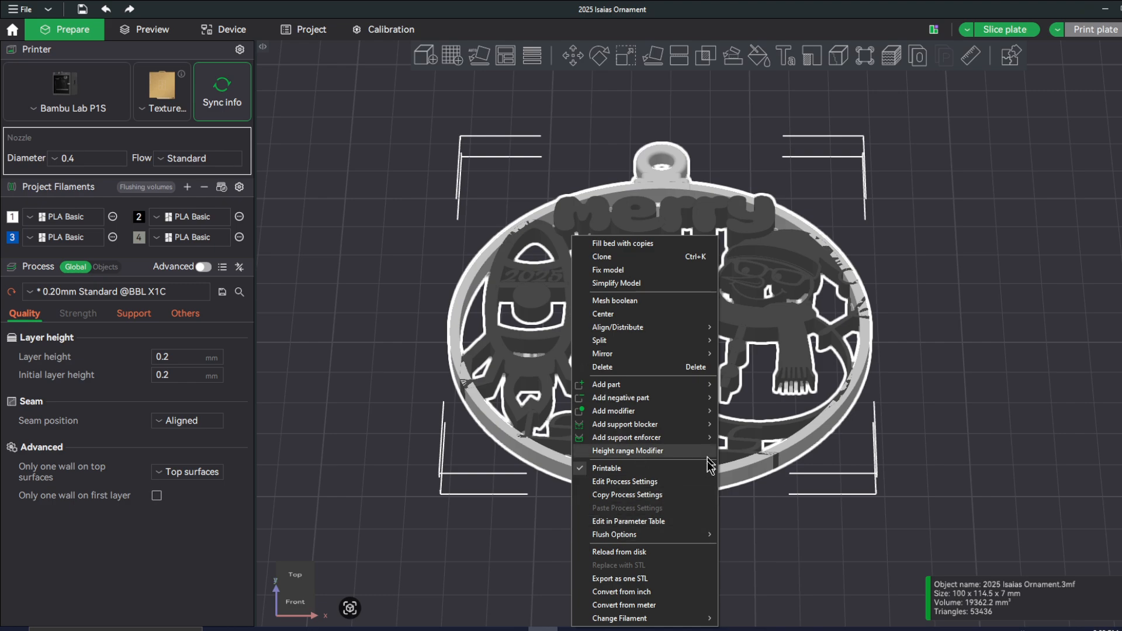
mouse_move(707, 618)
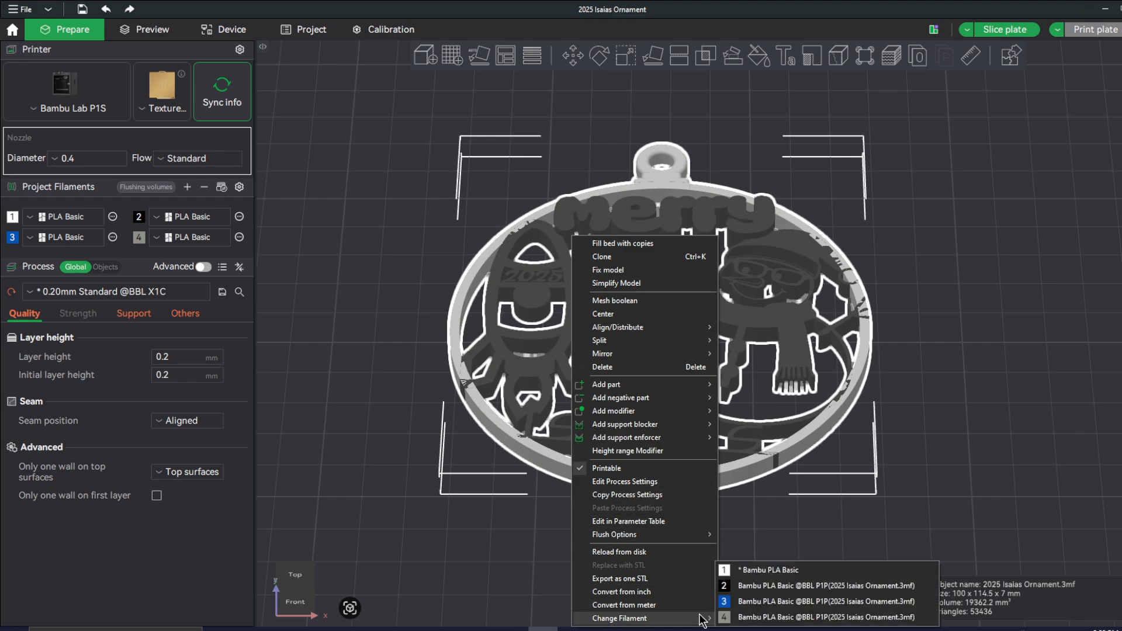
click(750, 604)
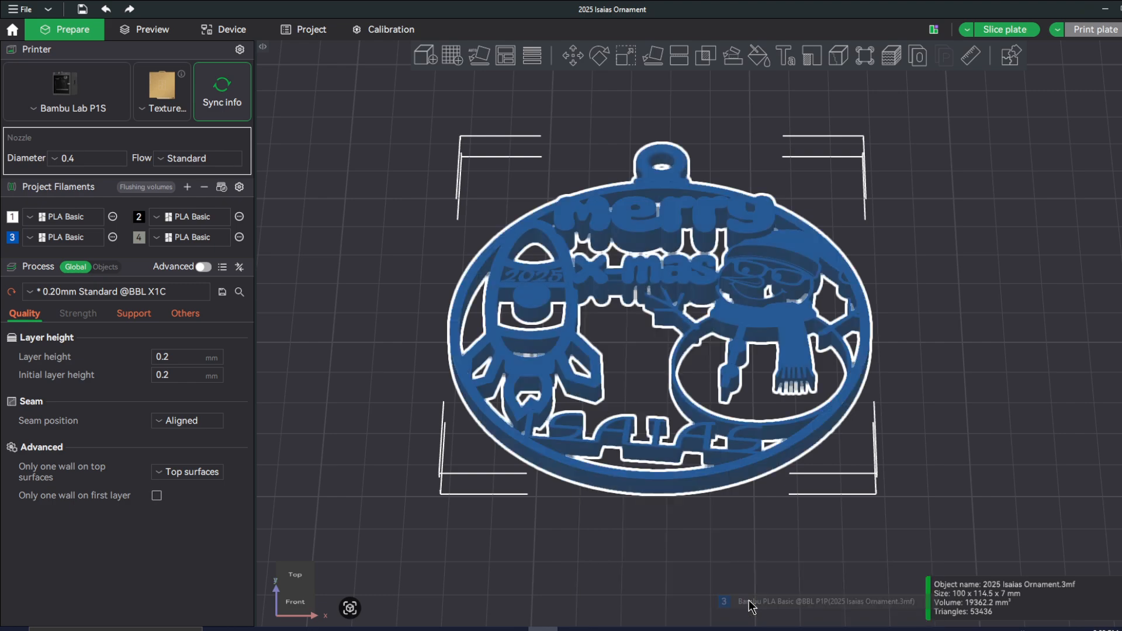
click(653, 559)
Enable the advanced process settings and review the strength settings and the quality options down to ironing and wall generator
scroll(100, 419, down, 3)
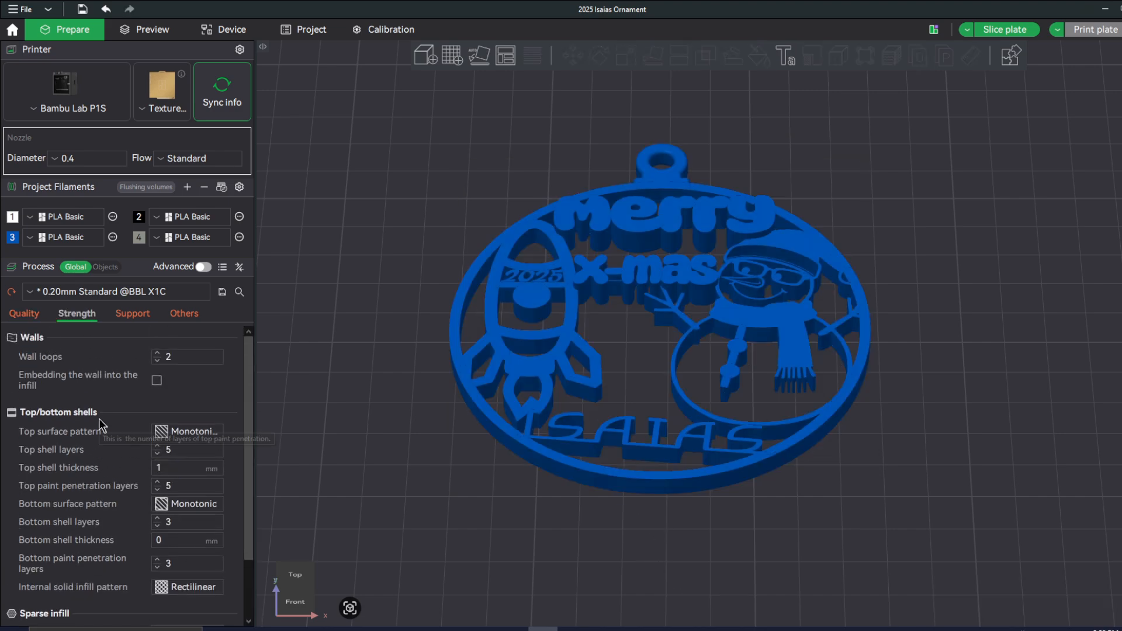
click(203, 267)
click(29, 313)
scroll(73, 465, down, 2)
scroll(73, 465, down, 2)
scroll(73, 464, down, 6)
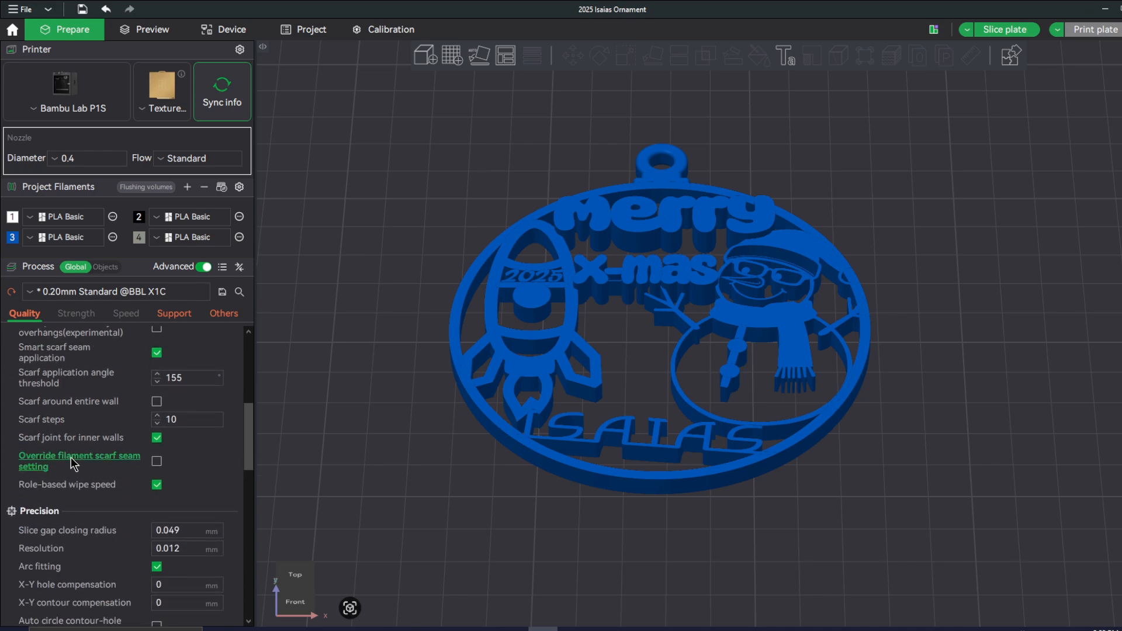
scroll(73, 464, down, 3)
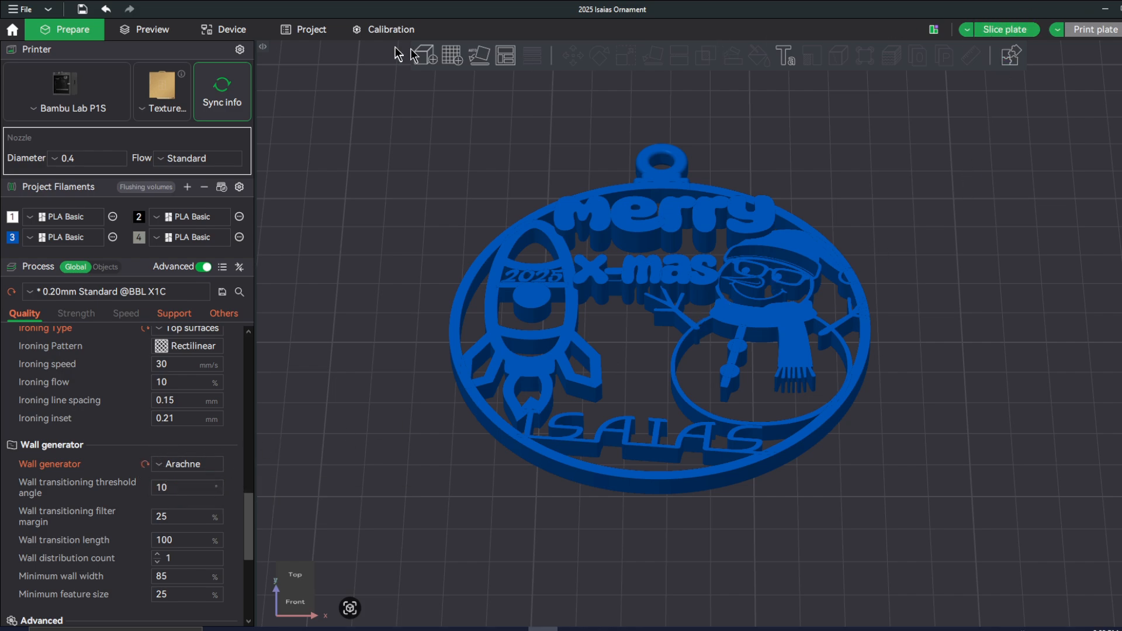
Slice the plate and inspect the toolpaths by line type, stepping through the layers around layer 24 (4.80 mm)
click(1023, 37)
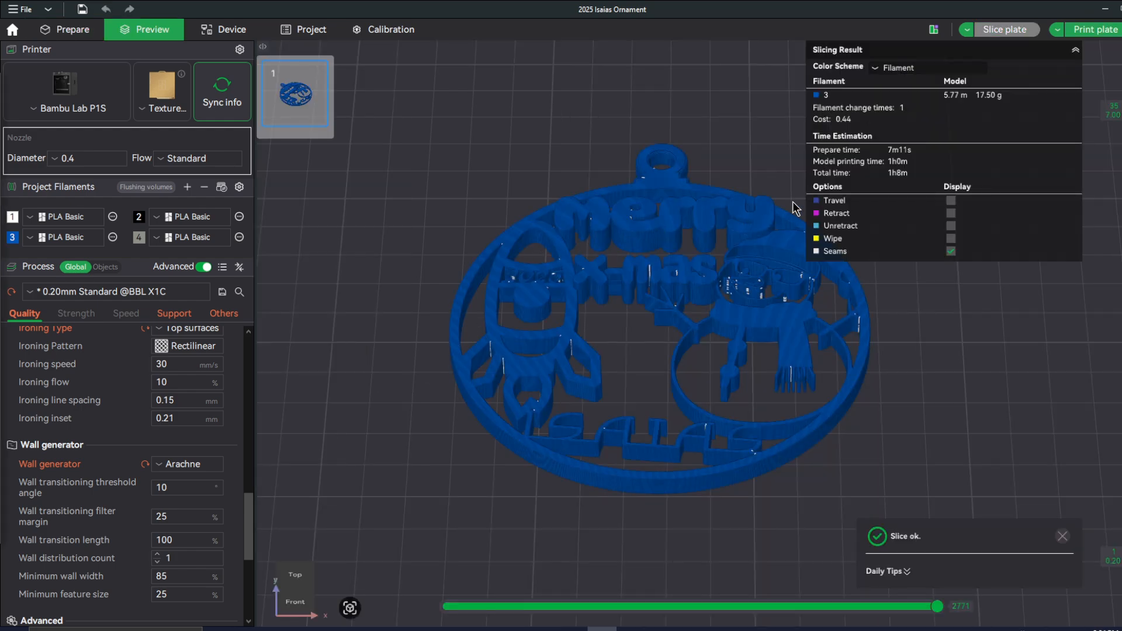
drag(848, 257, 902, 315)
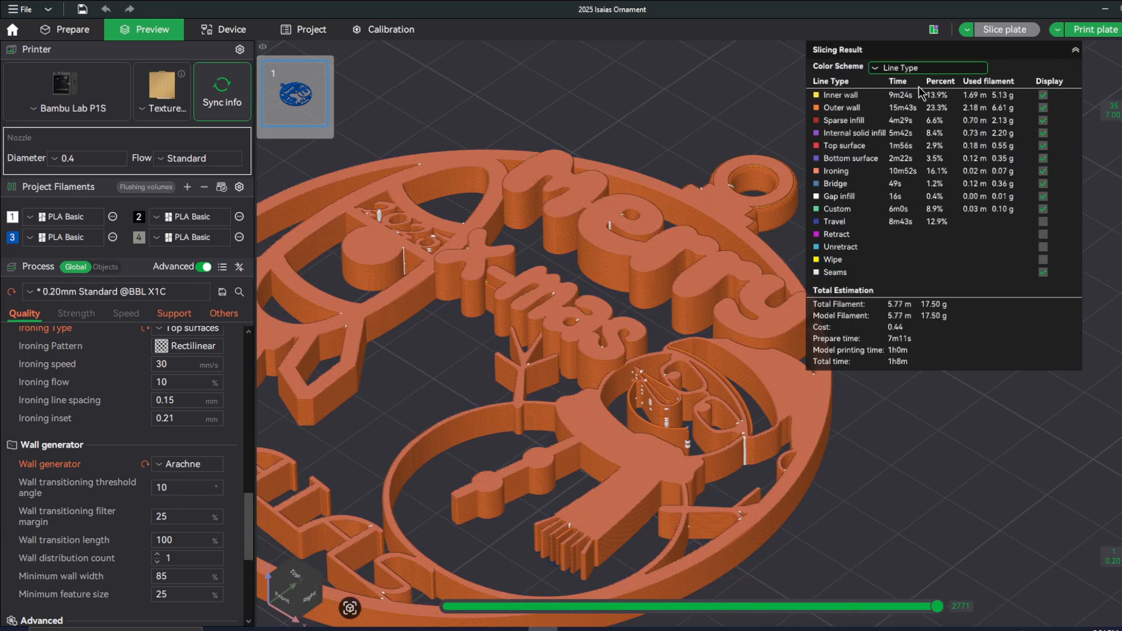
drag(1119, 110, 1119, 221)
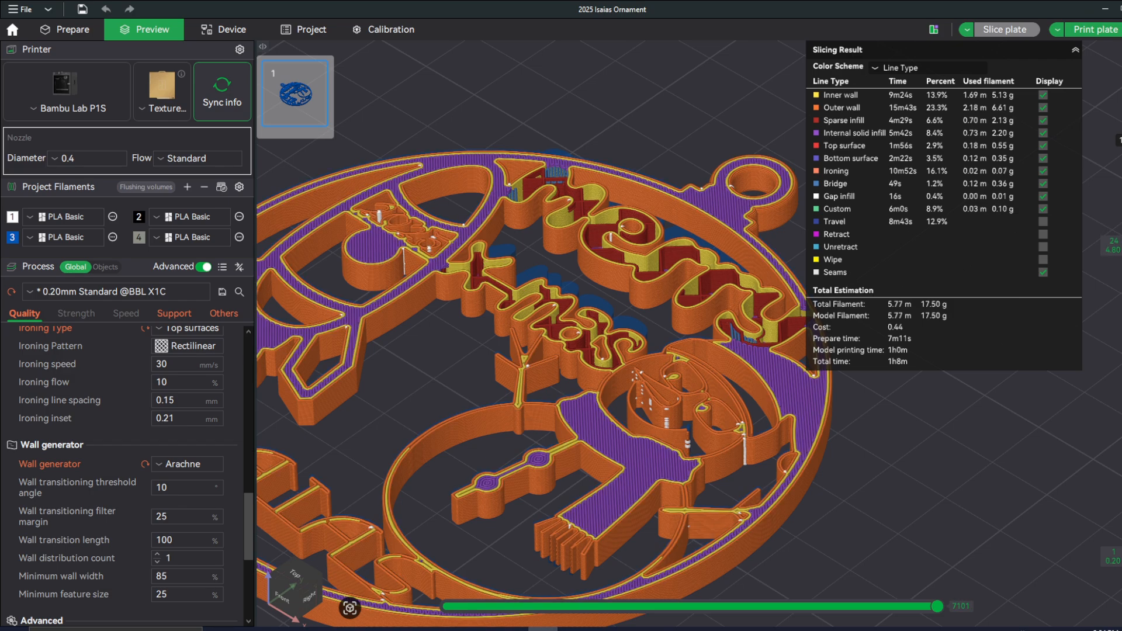
key(Up)
key(Down)
key(Down)
key(Up)
key(Up)
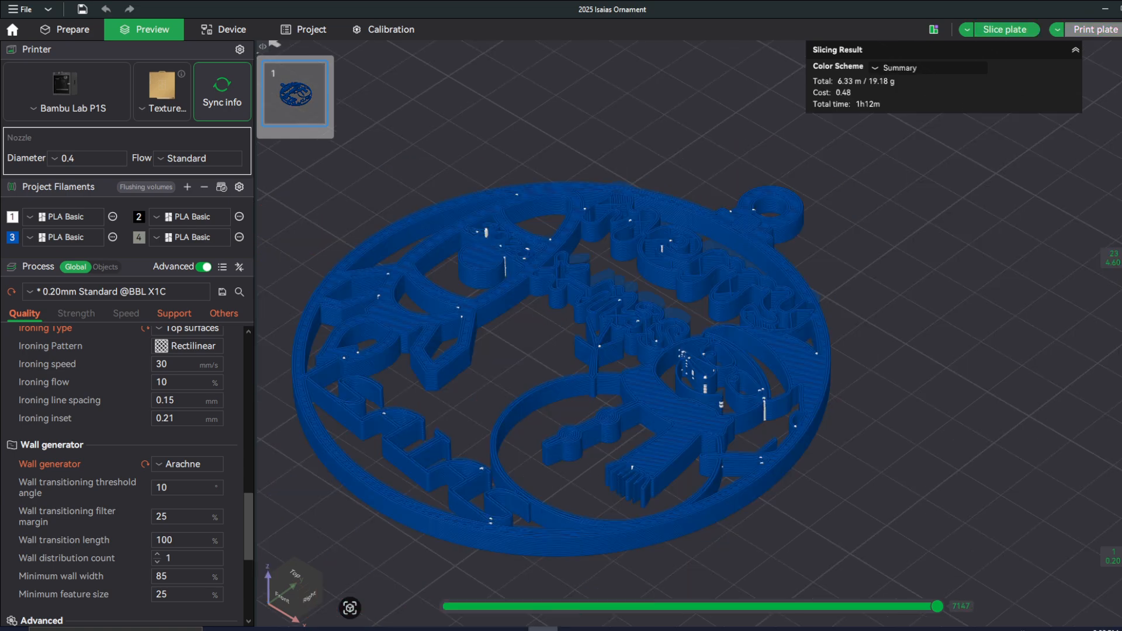
Add a change to the white filament 1 at layer 22 (4.40 mm) and reslice the plate
key(Down)
right_click(1112, 270)
mouse_move(1107, 349)
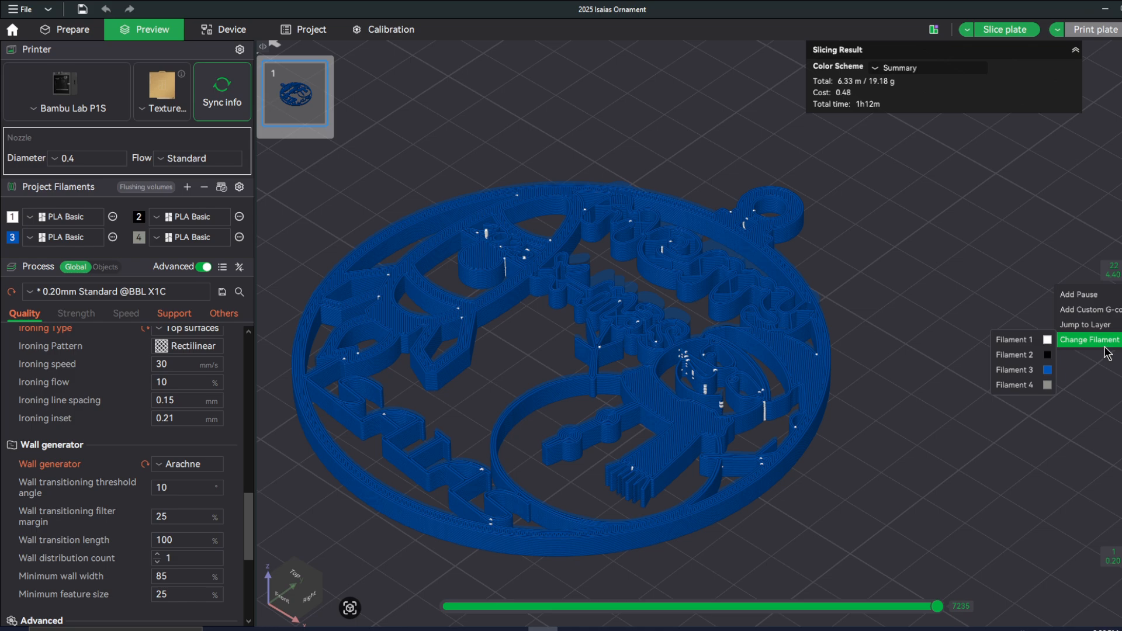
click(1052, 343)
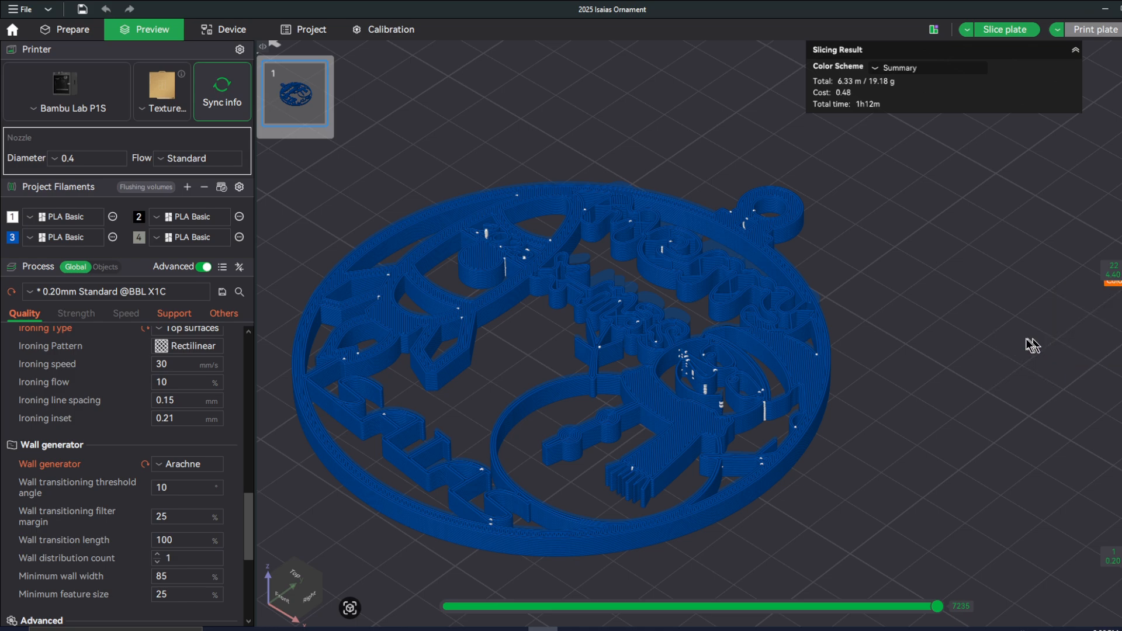
click(1004, 31)
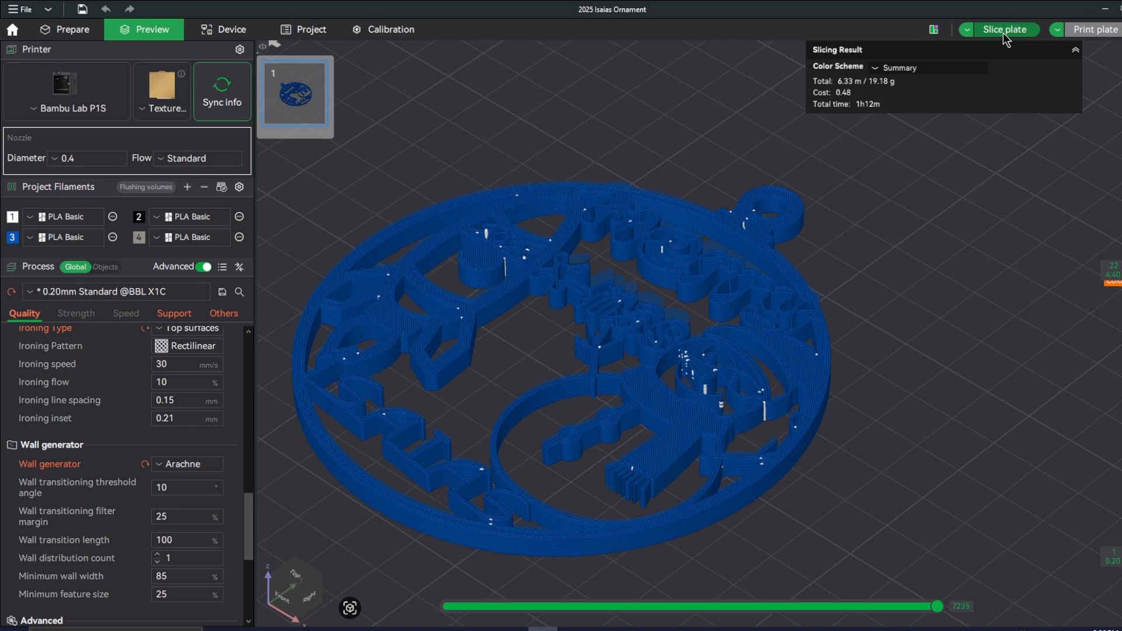